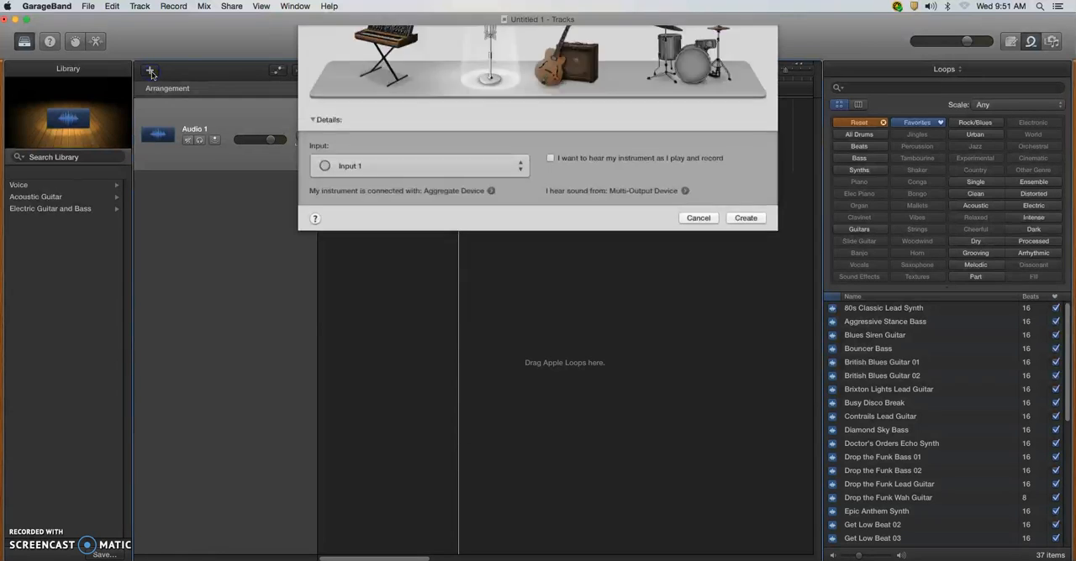
# Add three more microphone audio tracks that record from Input 1.
pyautogui.press('Return')
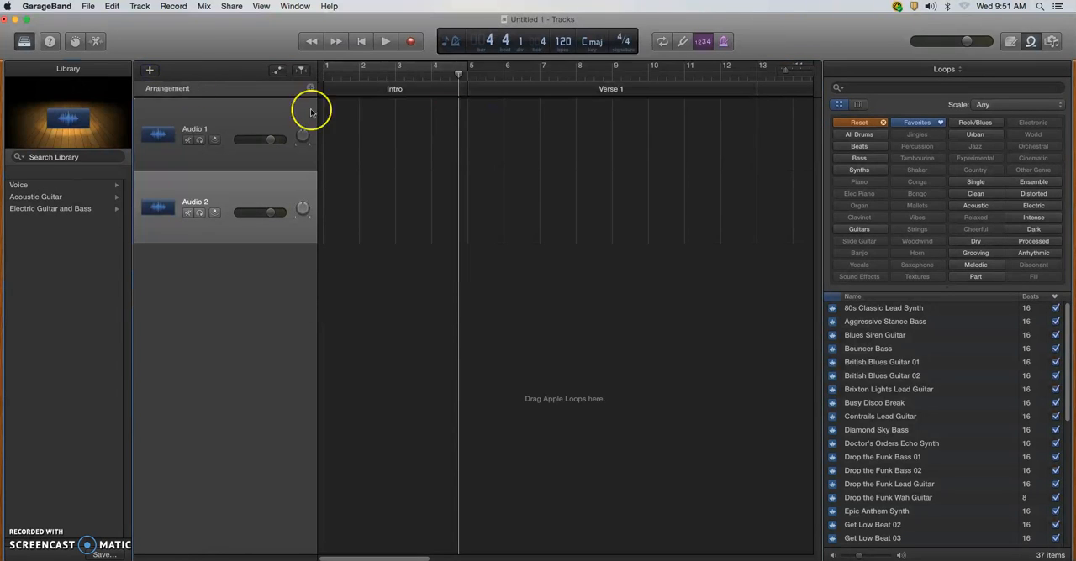
pyautogui.click(152, 75)
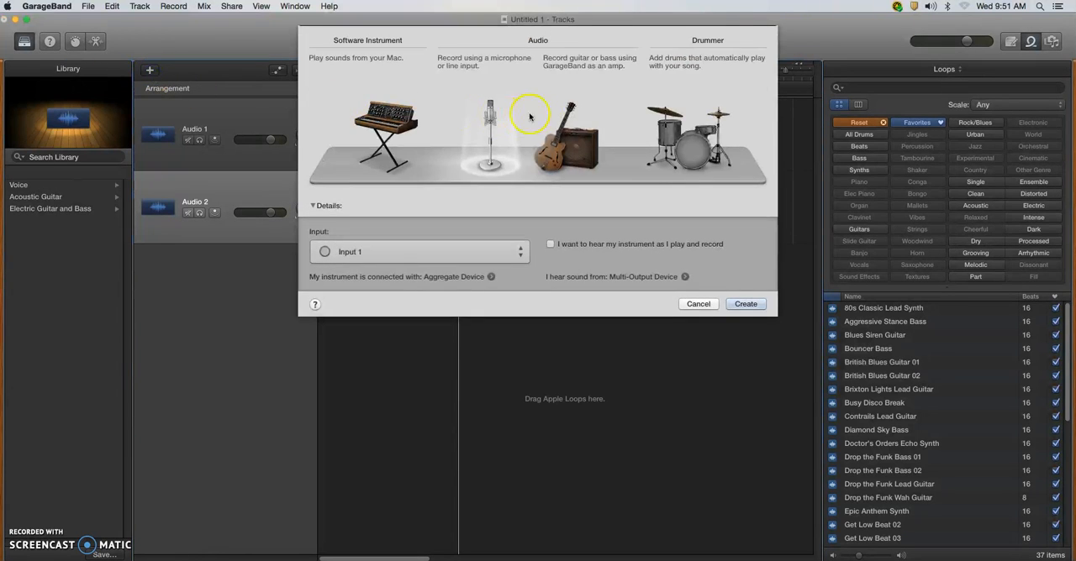
pyautogui.click(490, 117)
pyautogui.press('Return')
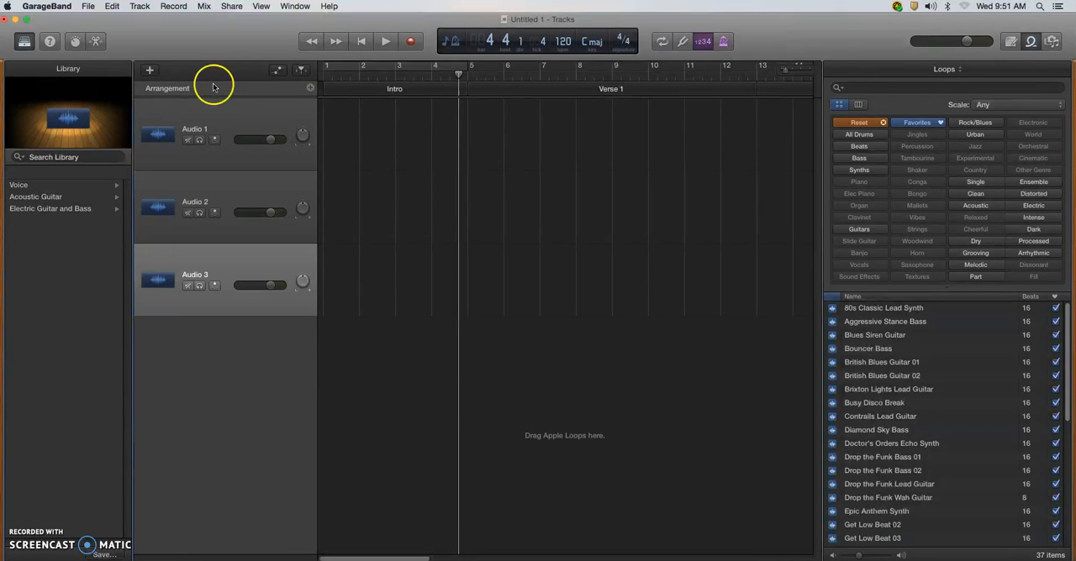
pyautogui.click(149, 74)
pyautogui.click(490, 118)
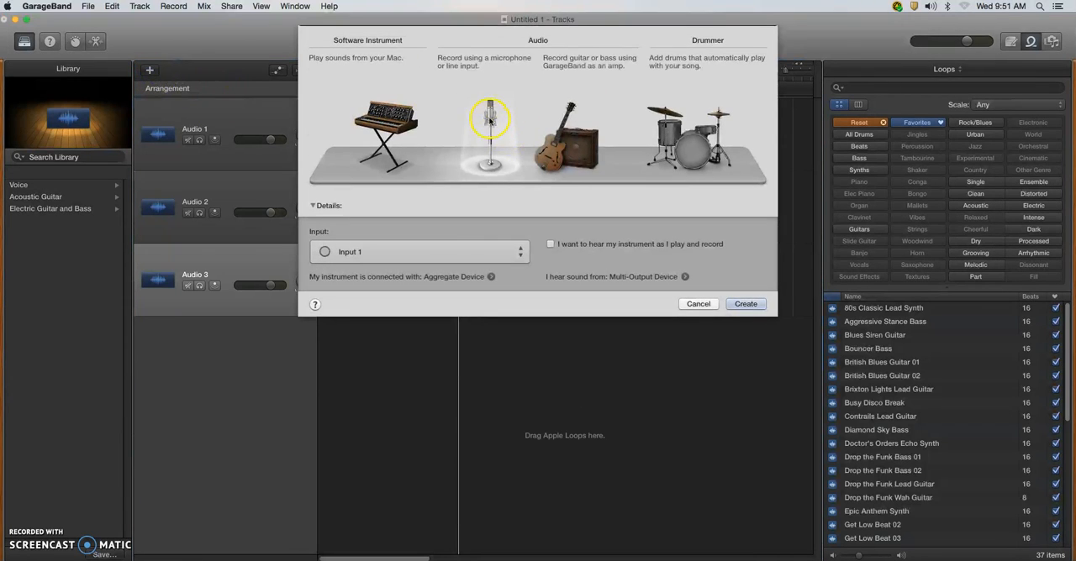
pyautogui.press('Return')
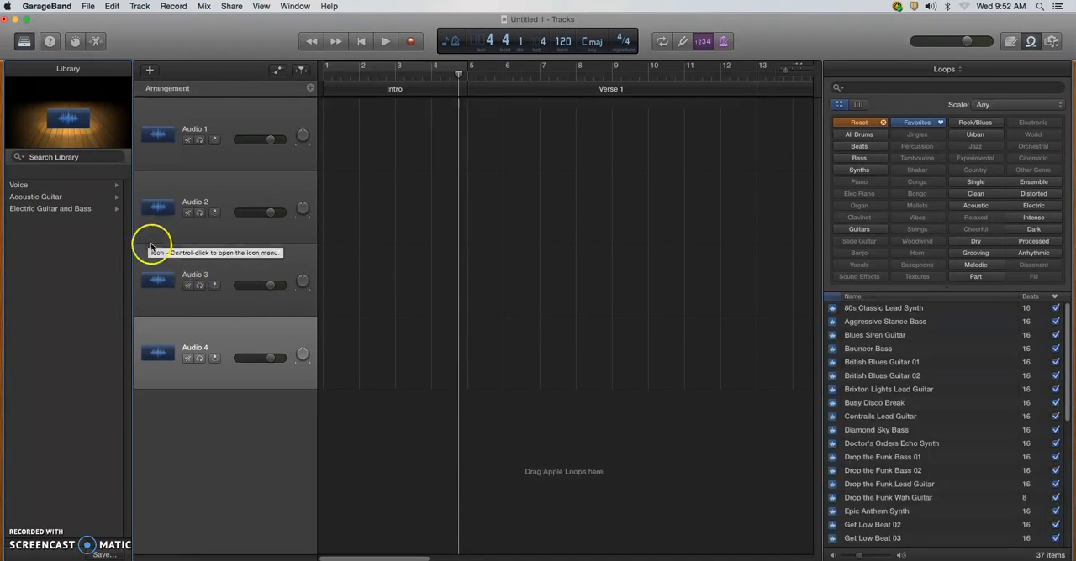
# Hide the Library and rename the Audio 1 track as Drums.
pyautogui.click(24, 44)
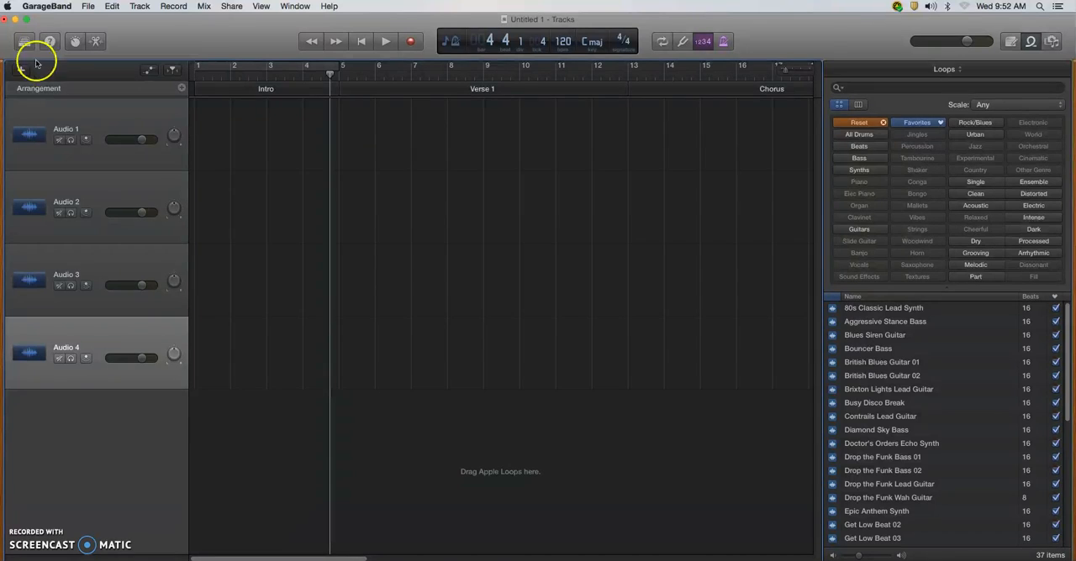
pyautogui.click(69, 134)
pyautogui.click(67, 131)
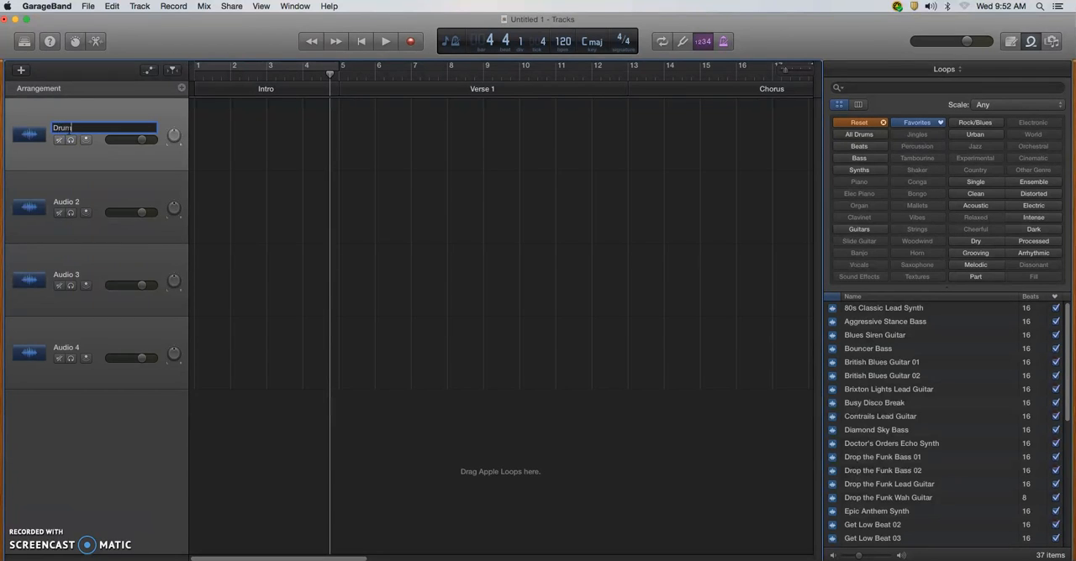
pyautogui.press('Return')
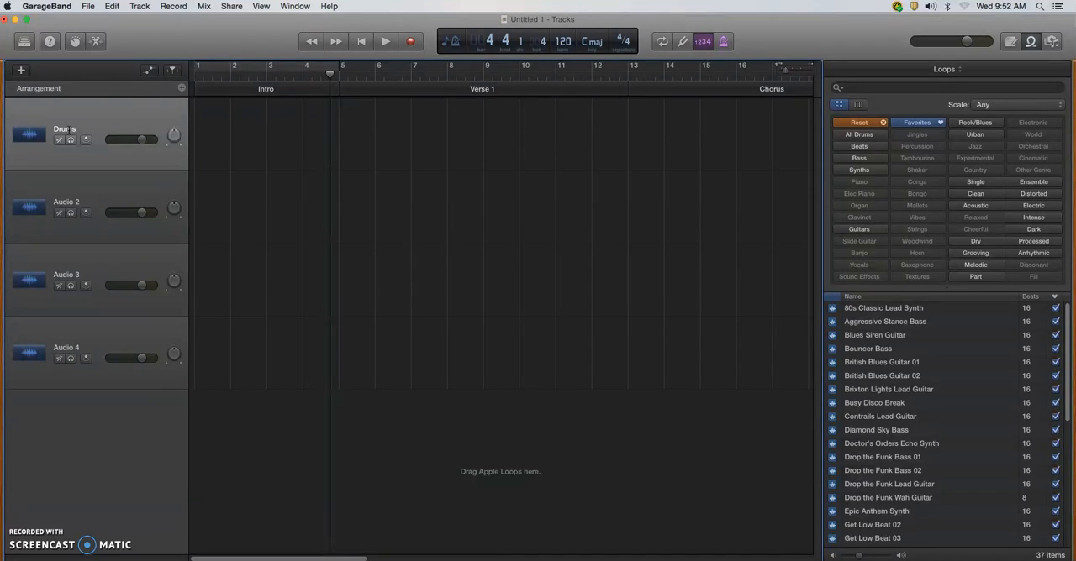
# Rename the Audio 2, Audio 3 and Audio 4 tracks as Bass, Synth and Guitar.
pyautogui.doubleClick(68, 203)
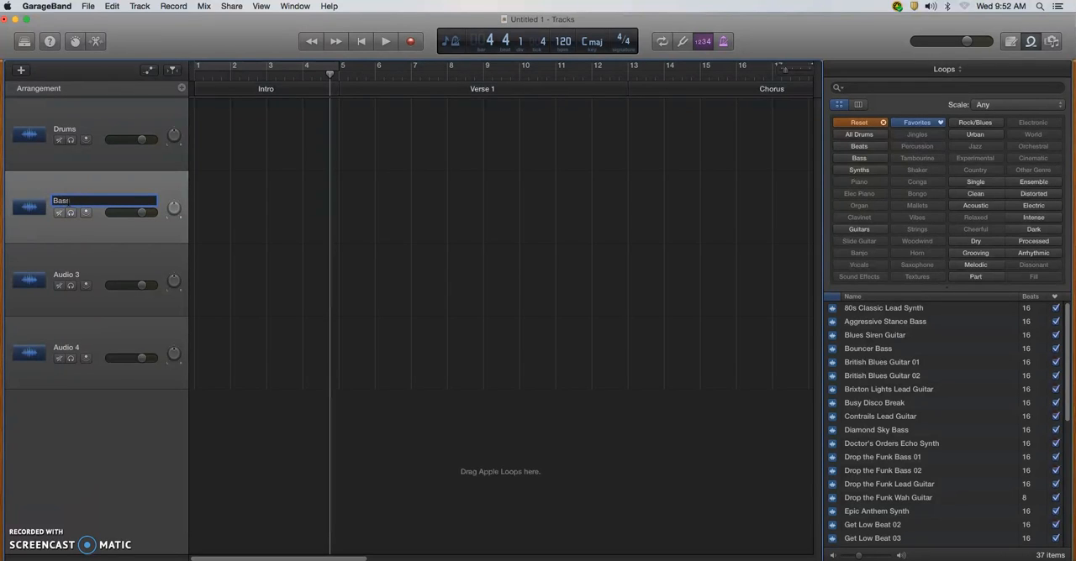
pyautogui.press('Return')
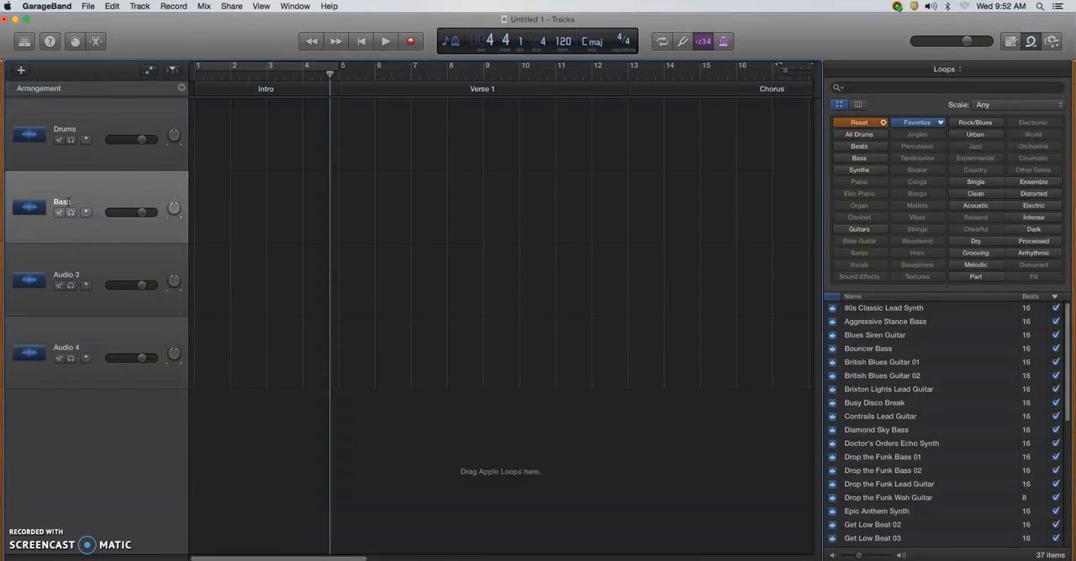
pyautogui.doubleClick(67, 276)
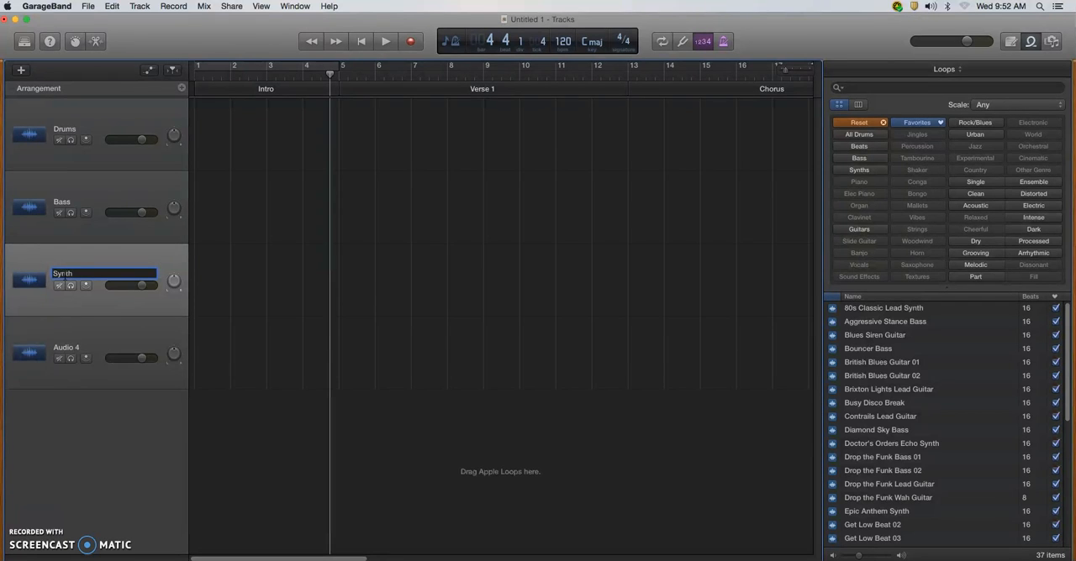
pyautogui.press('Return')
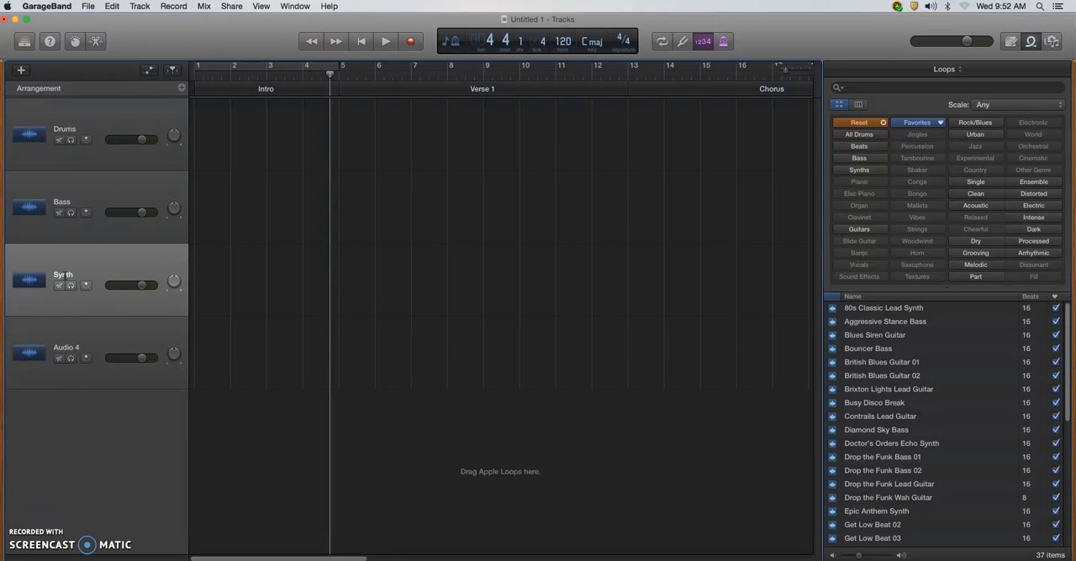
pyautogui.doubleClick(69, 350)
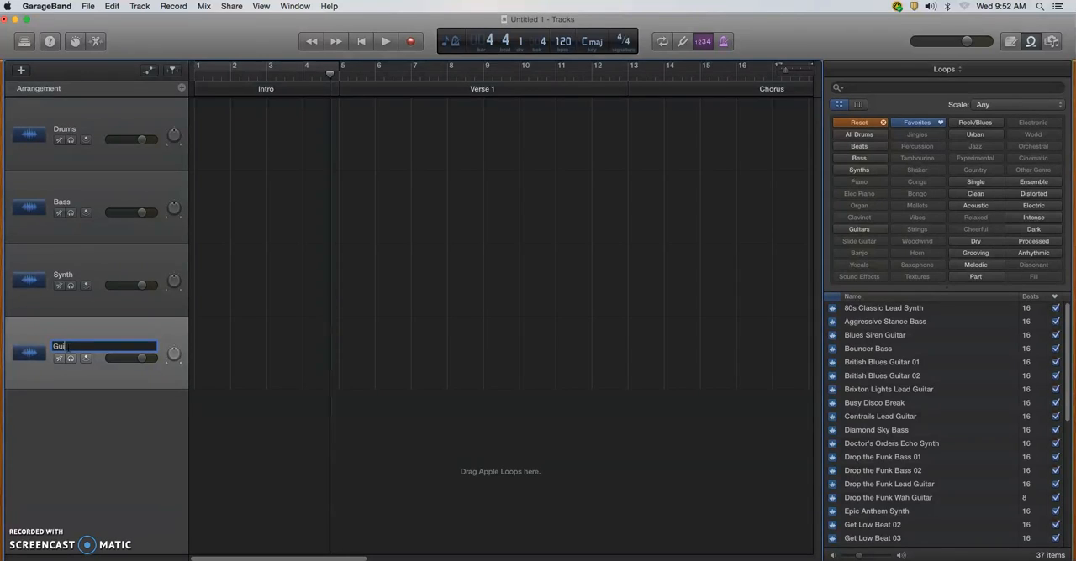
pyautogui.press('Return')
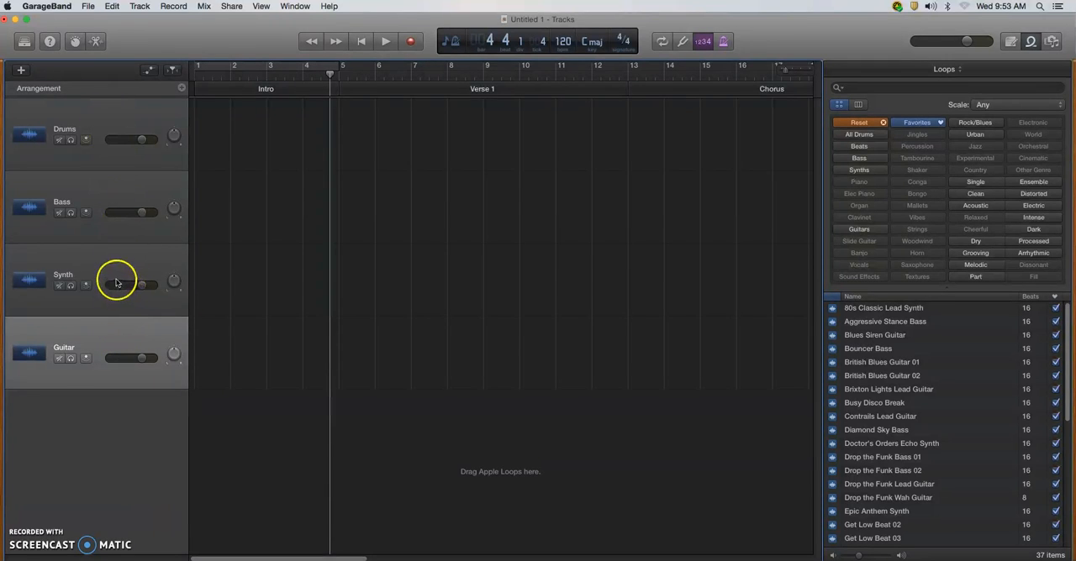
# Reset the loop filters, then list only All Drums loops sorted by number of beats.
pyautogui.click(857, 124)
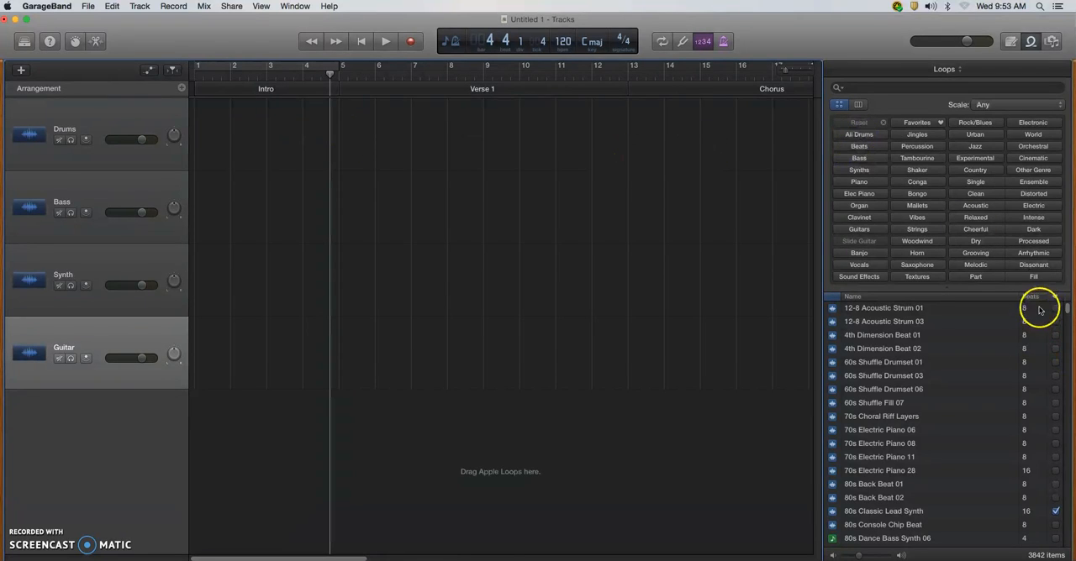
pyautogui.click(874, 136)
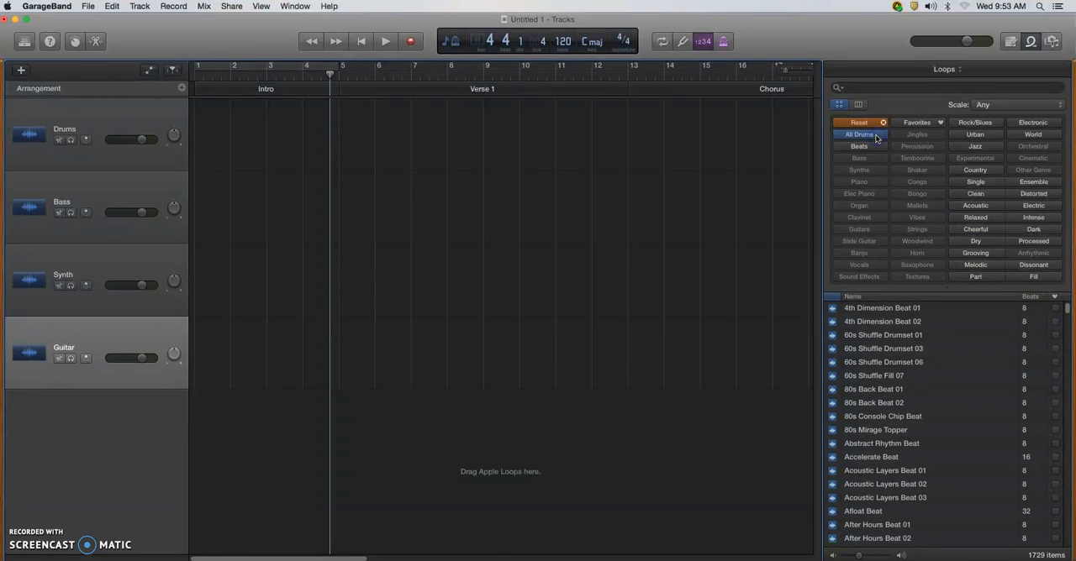
pyautogui.click(1030, 297)
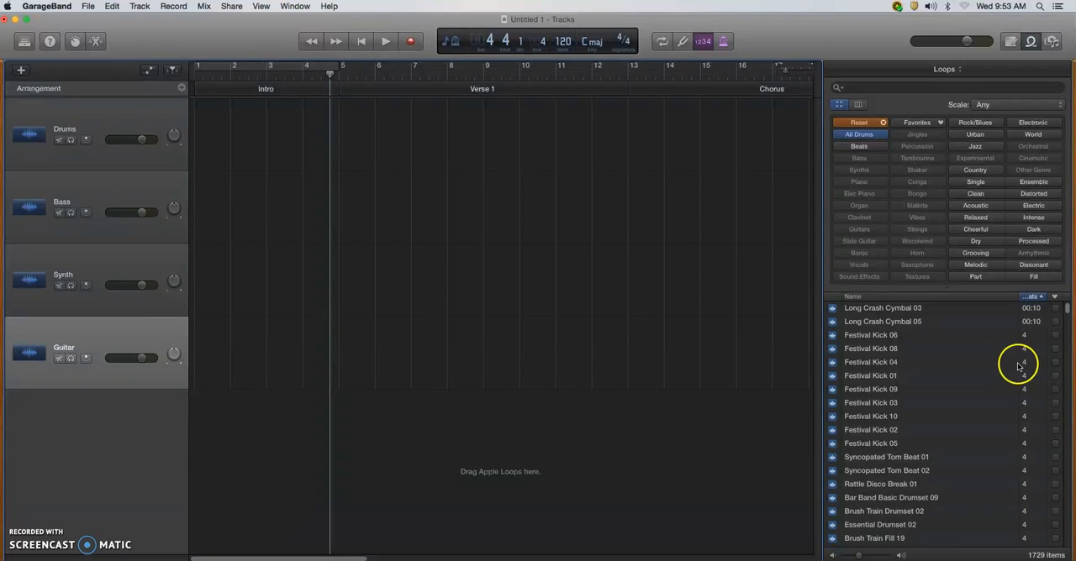
# Find and preview the 16-beat loop Get Low Beat 03, and place it at bar 1 of the Drums track.
pyautogui.moveTo(1068, 308); pyautogui.dragTo(1070, 485)
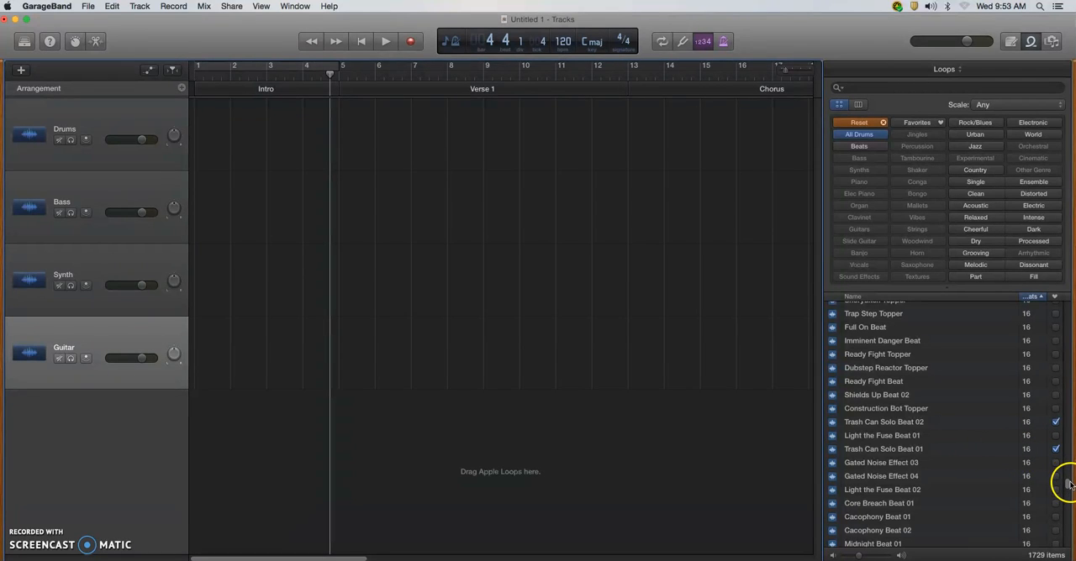
pyautogui.scroll(-4, 1069, 487)
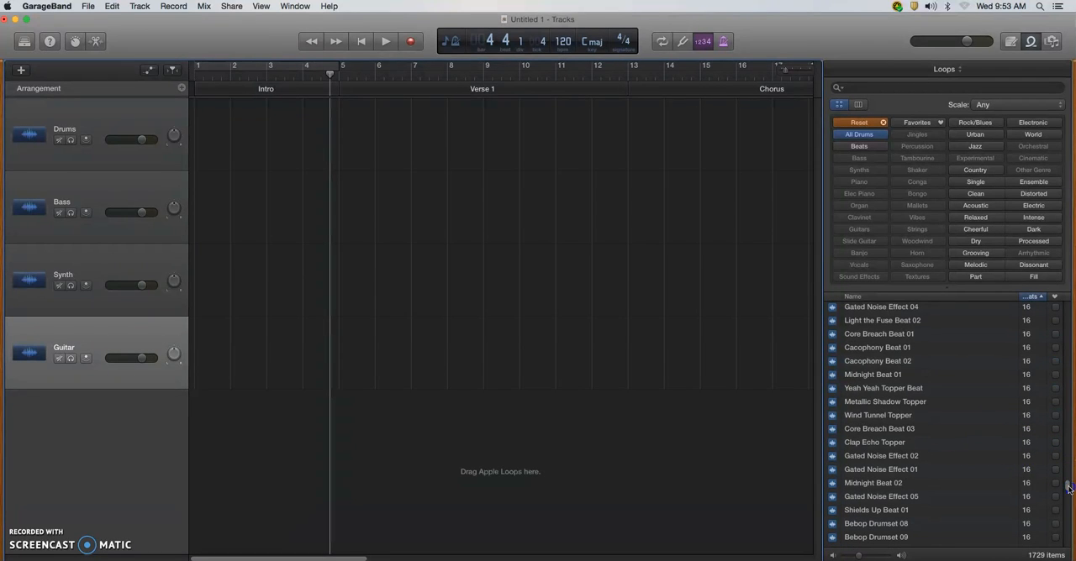
pyautogui.moveTo(1069, 489); pyautogui.dragTo(1069, 493)
pyautogui.scroll(4, 1069, 491)
pyautogui.scroll(-4, 1069, 490)
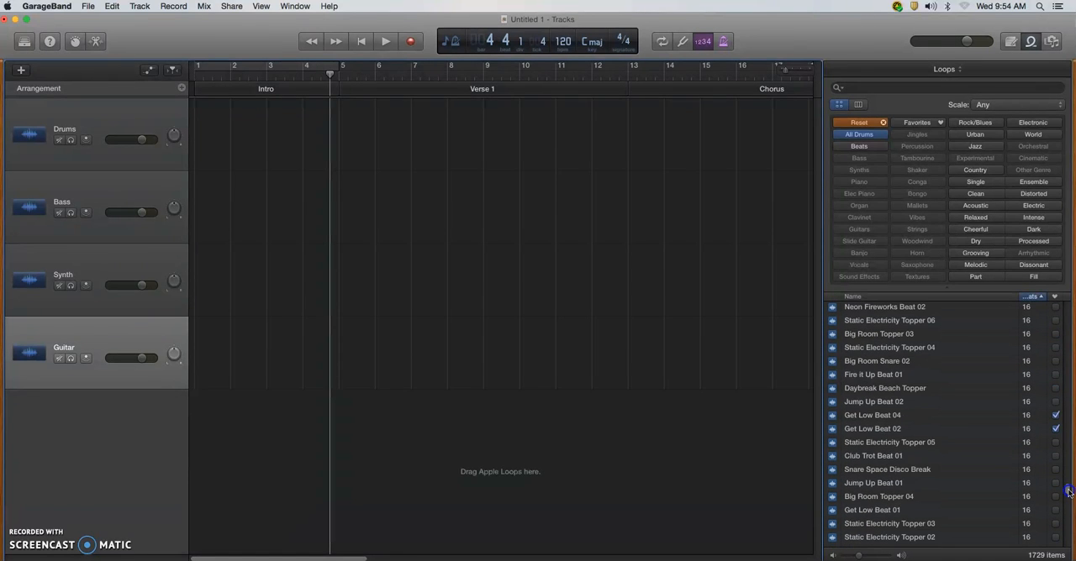
pyautogui.scroll(2, 1069, 492)
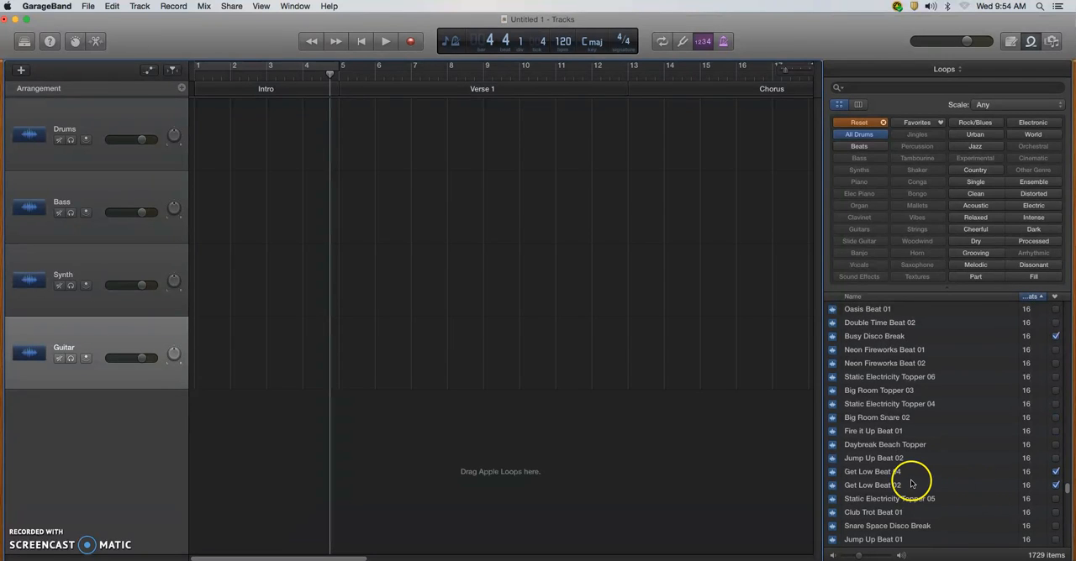
pyautogui.scroll(-3, 871, 489)
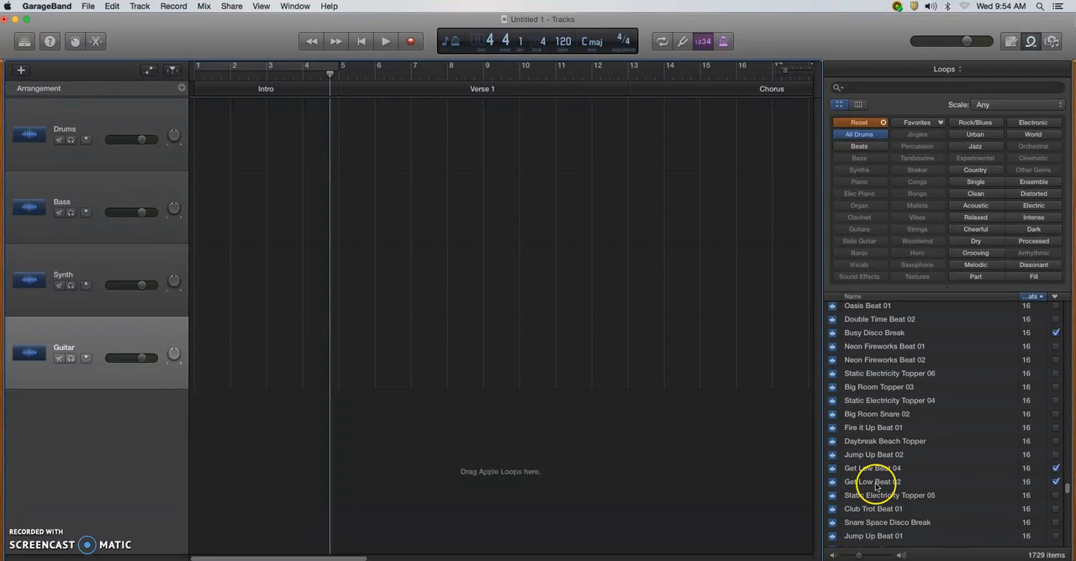
pyautogui.scroll(-5, 875, 486)
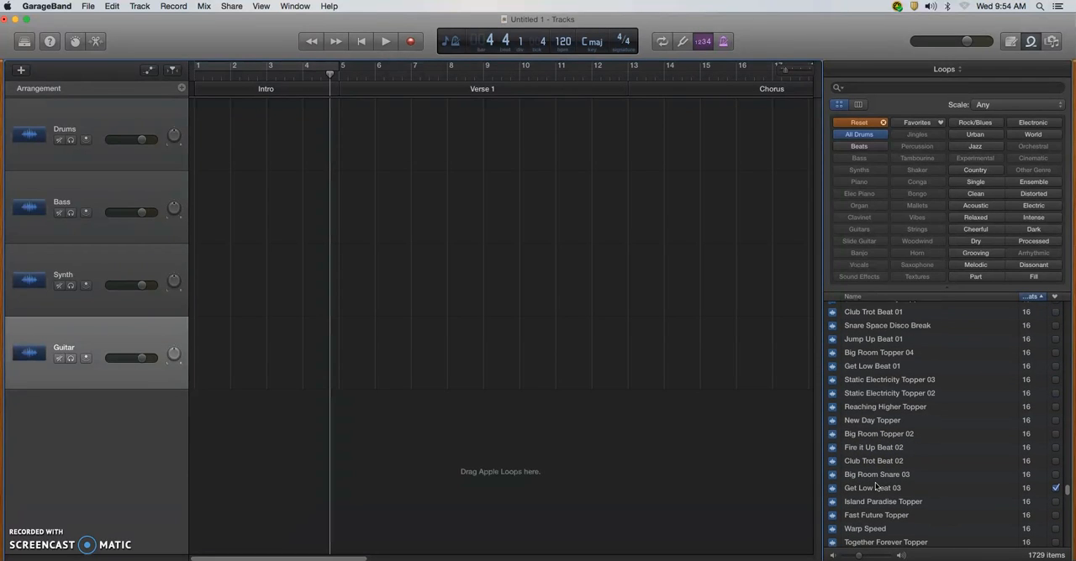
pyautogui.click(883, 492)
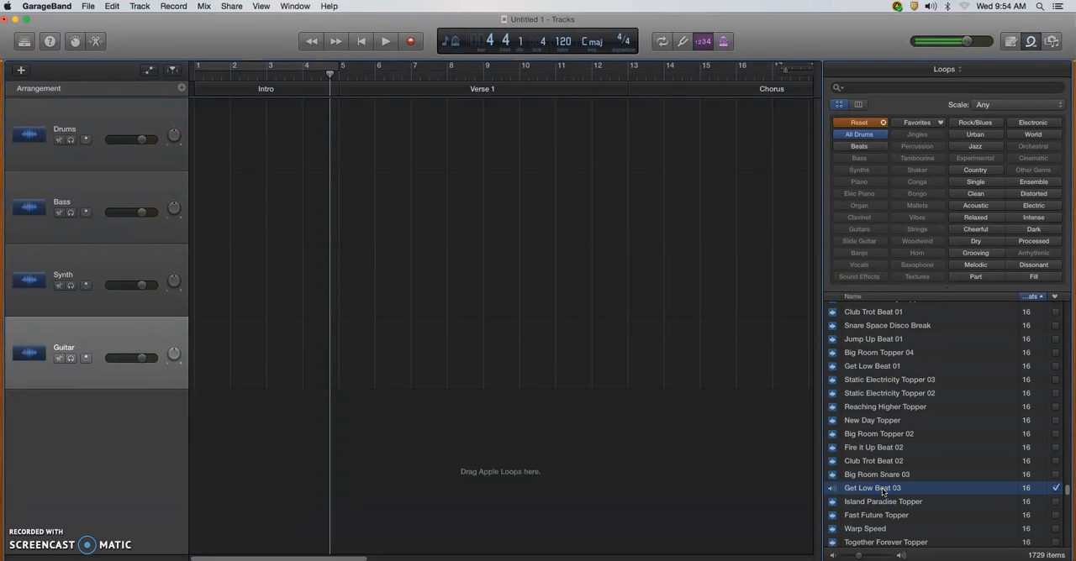
pyautogui.click(877, 492)
pyautogui.moveTo(878, 489); pyautogui.dragTo(197, 152)
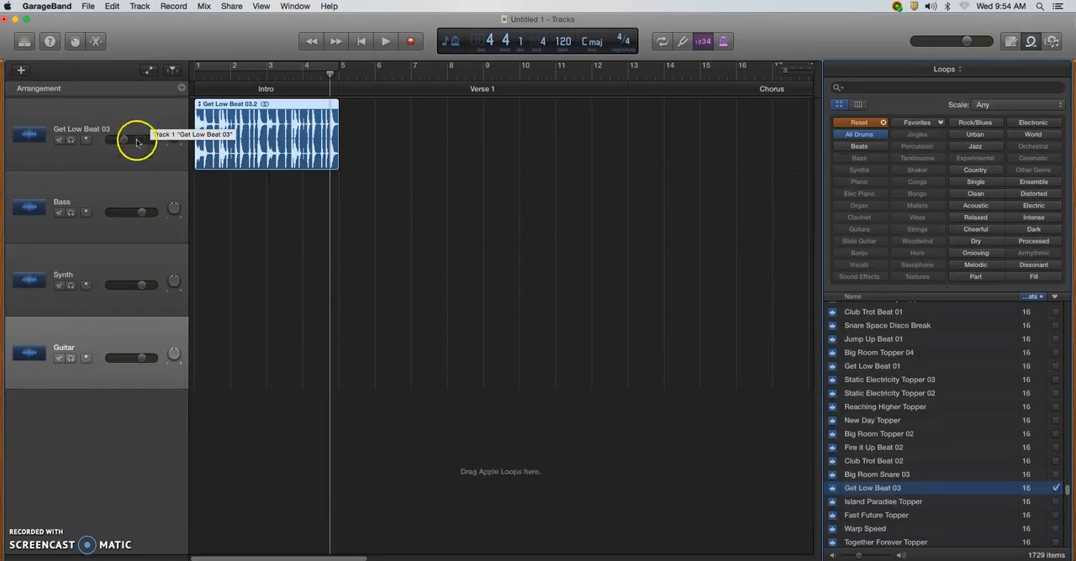
# Reset the loop filters and browse the Bass loops to the 16-beat ones.
pyautogui.click(866, 127)
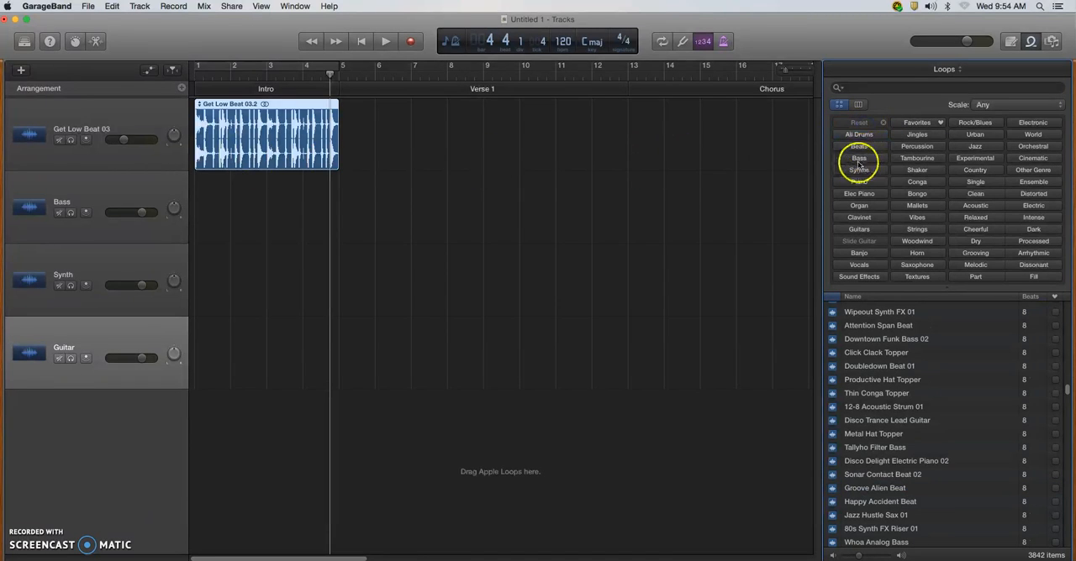
pyautogui.click(871, 161)
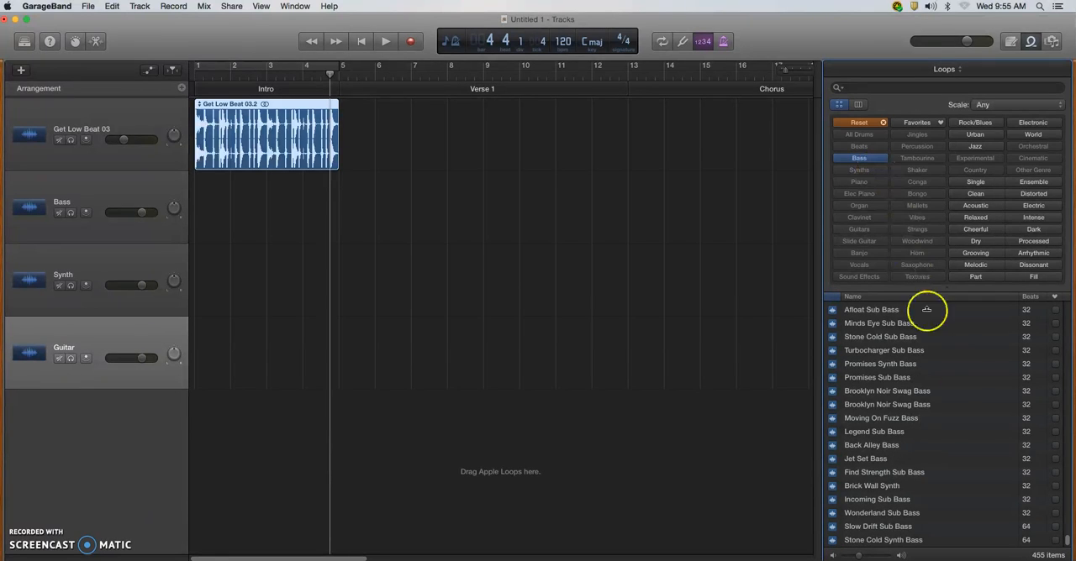
pyautogui.moveTo(1069, 541); pyautogui.dragTo(1073, 526)
pyautogui.moveTo(1067, 523); pyautogui.dragTo(1071, 476)
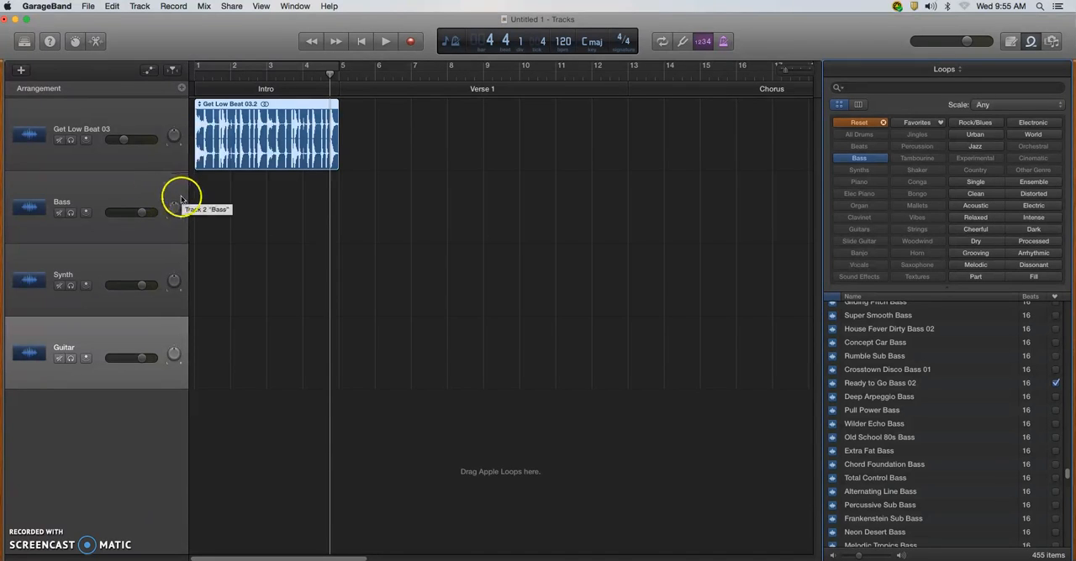
# Switch cycle mode on for the section covering the drum loop.
pyautogui.click(662, 42)
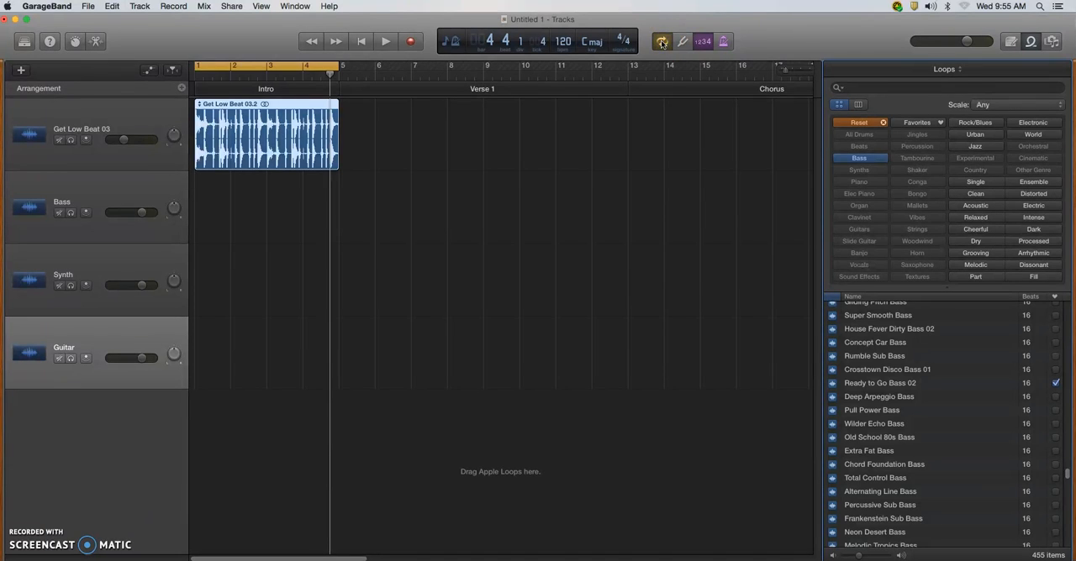
pyautogui.click(662, 42)
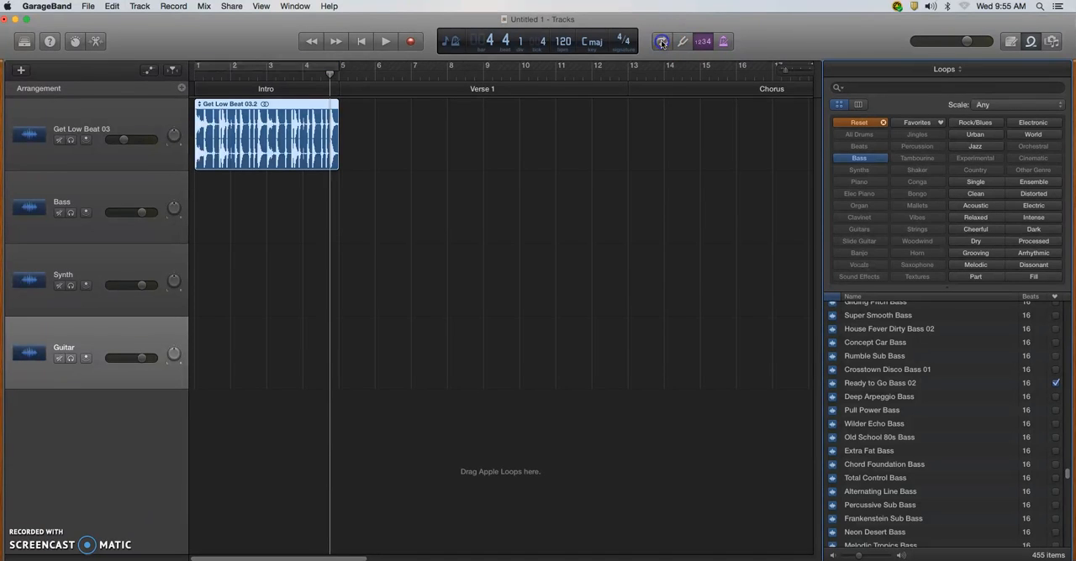
pyautogui.click(258, 67)
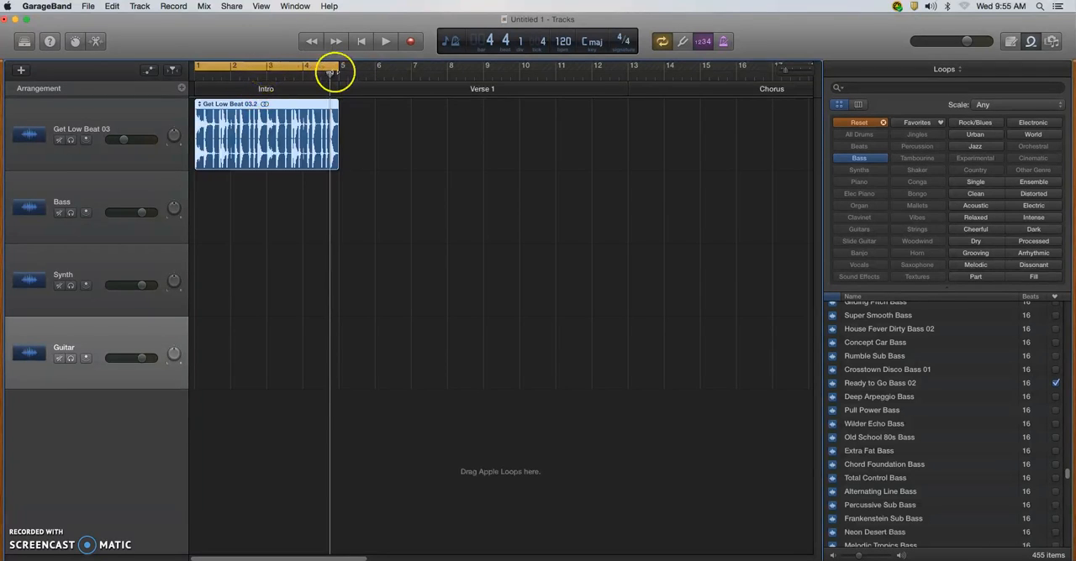
# Shrink the cycle region from its end back to bar 1, and briefly play the song.
pyautogui.moveTo(339, 68); pyautogui.dragTo(200, 84)
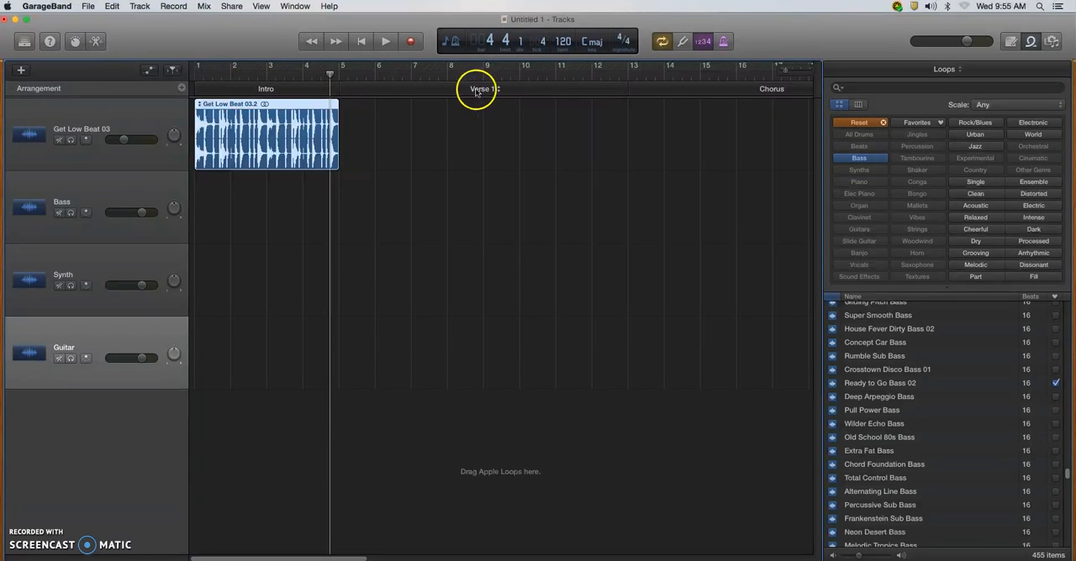
pyautogui.press('space')
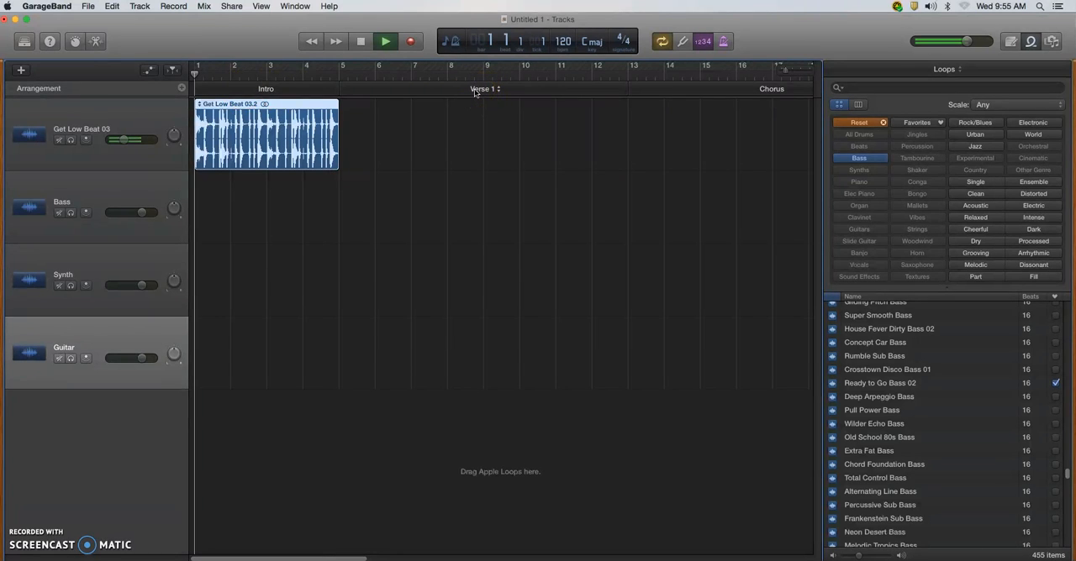
pyautogui.press('space')
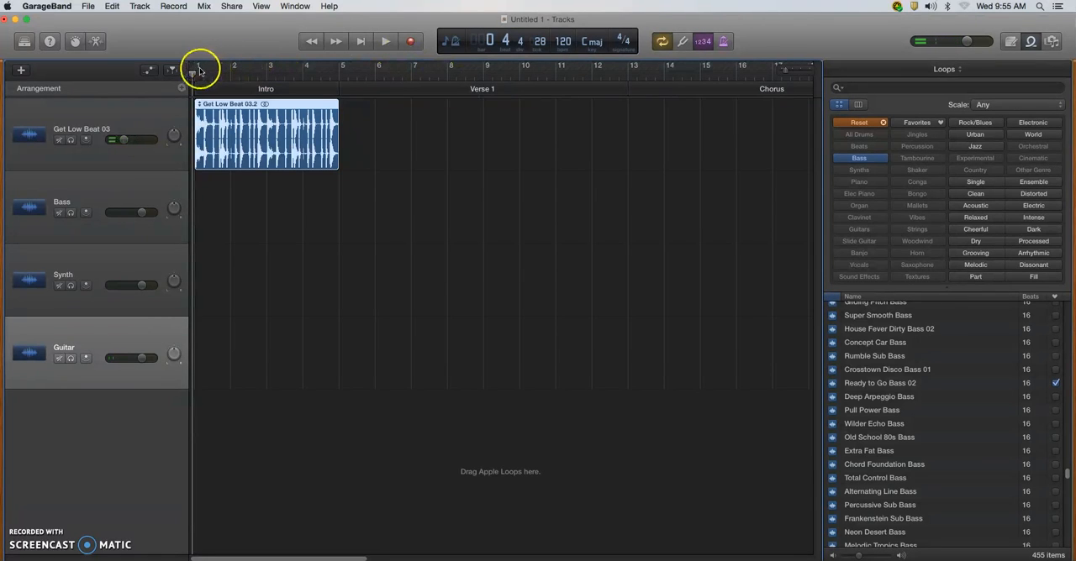
# Set the cycle region to run from bar 1 to bar 5, spanning the whole drum loop.
pyautogui.moveTo(195, 69); pyautogui.dragTo(340, 71)
pyautogui.click(305, 66)
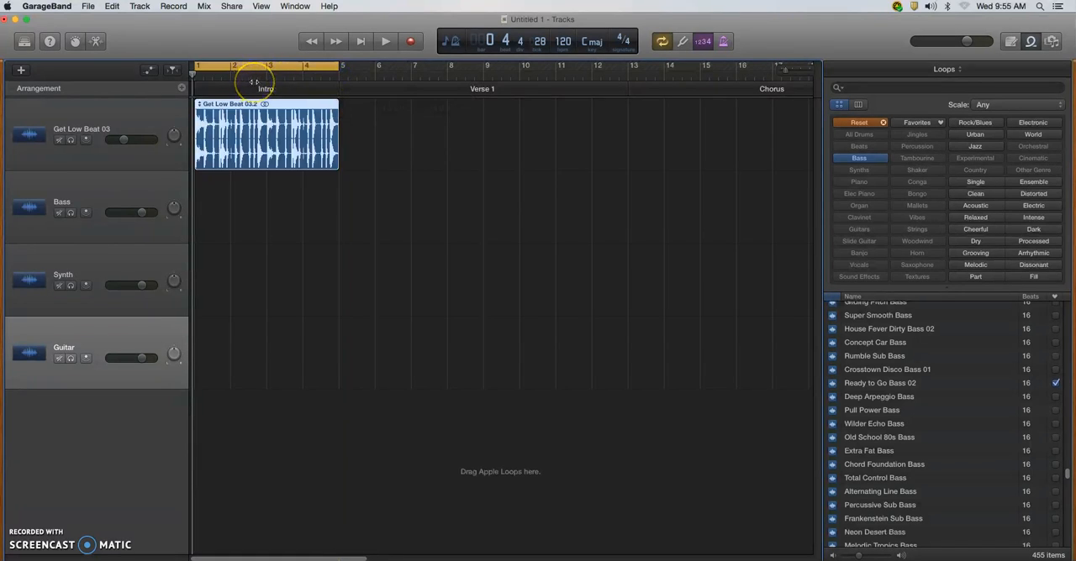
# Play the cycled intro and preview the Ready to Go Bass 02 loop against the drums, browsing further 16-beat bass loops.
pyautogui.press('space')
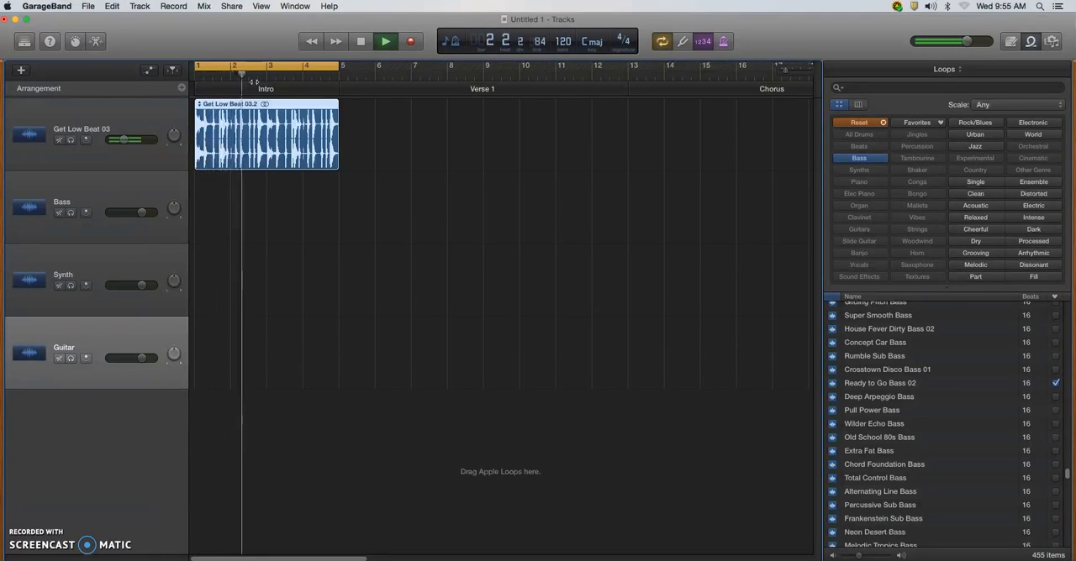
pyautogui.click(267, 86)
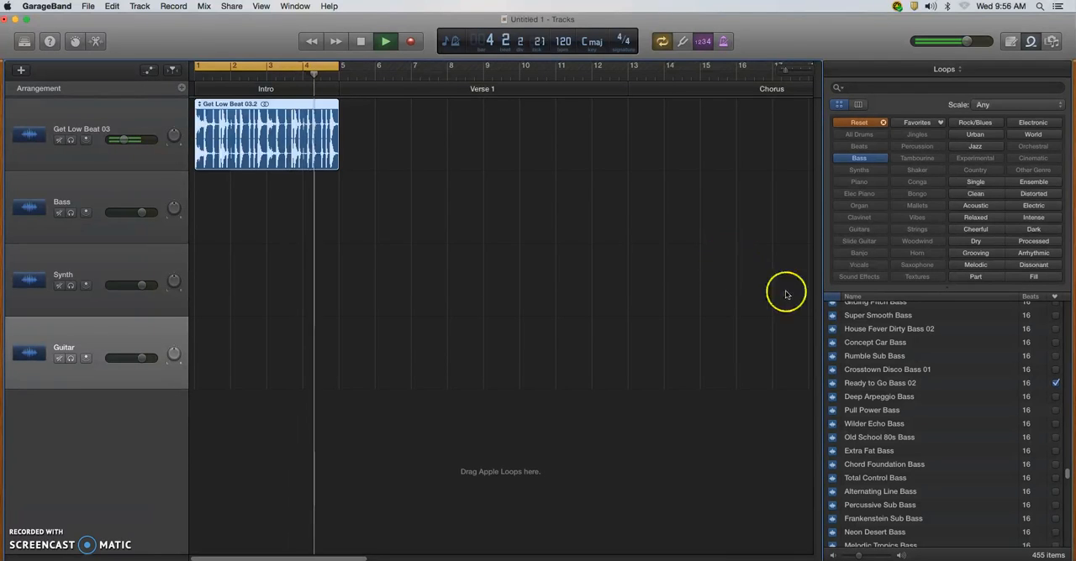
pyautogui.click(910, 381)
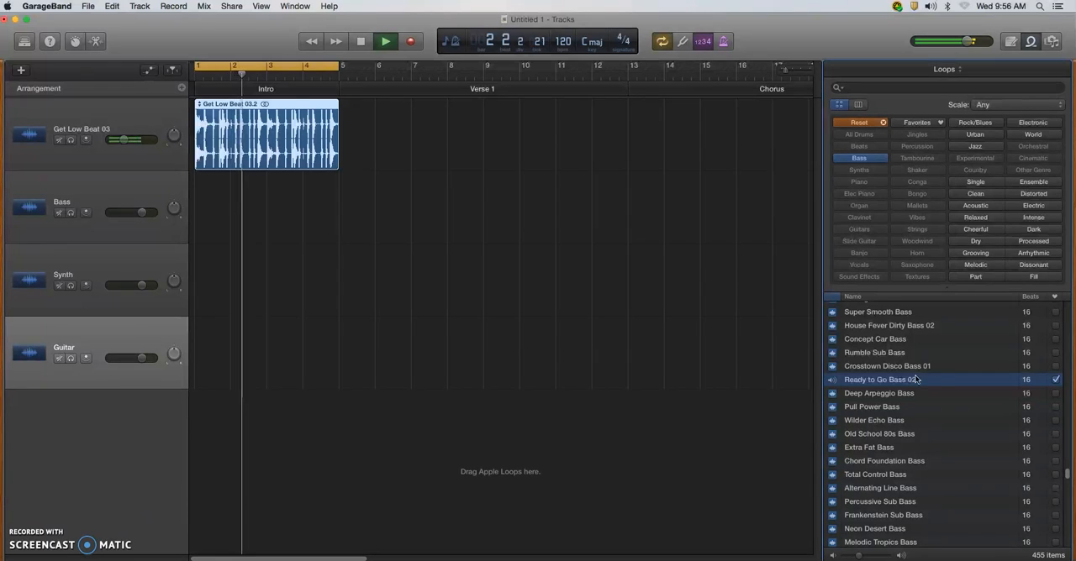
pyautogui.scroll(-1, 923, 395)
pyautogui.scroll(-12, 924, 395)
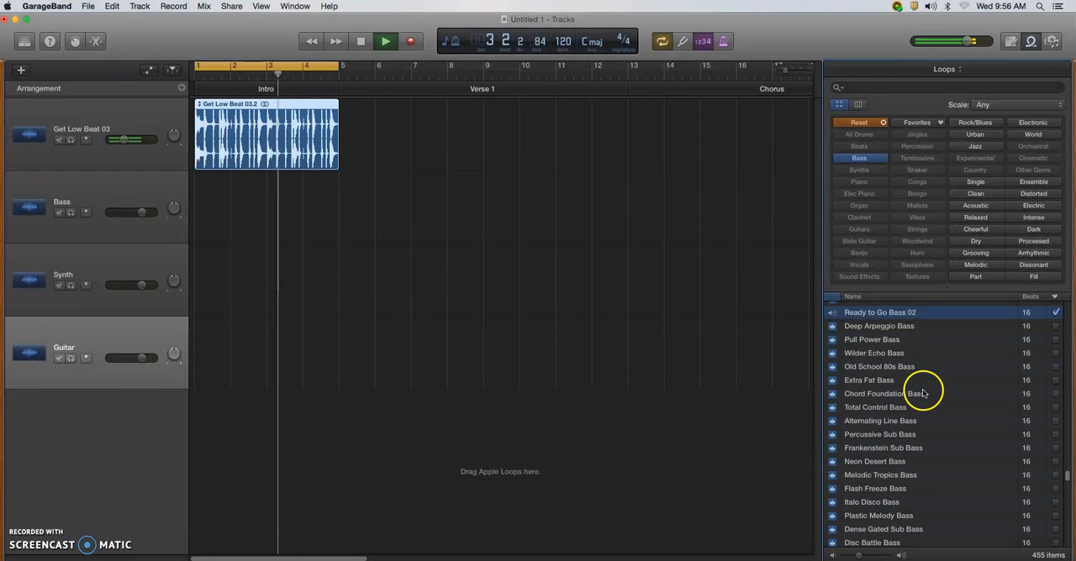
pyautogui.scroll(-5, 922, 391)
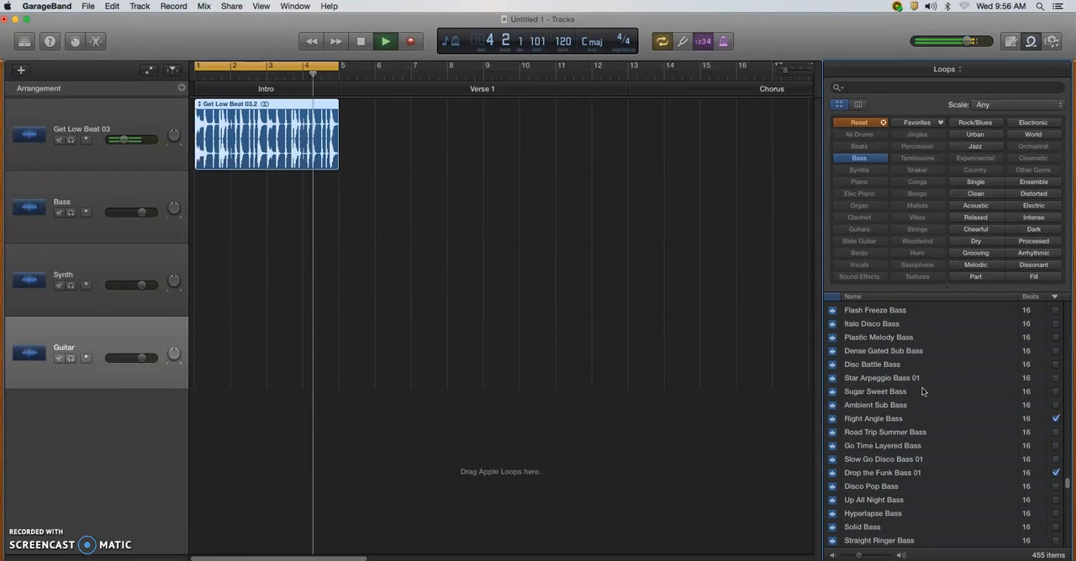
# Preview the Drop the Funk Bass 01 loop, place it on the Bass track at bar 1, and listen to it with the drums.
pyautogui.click(892, 459)
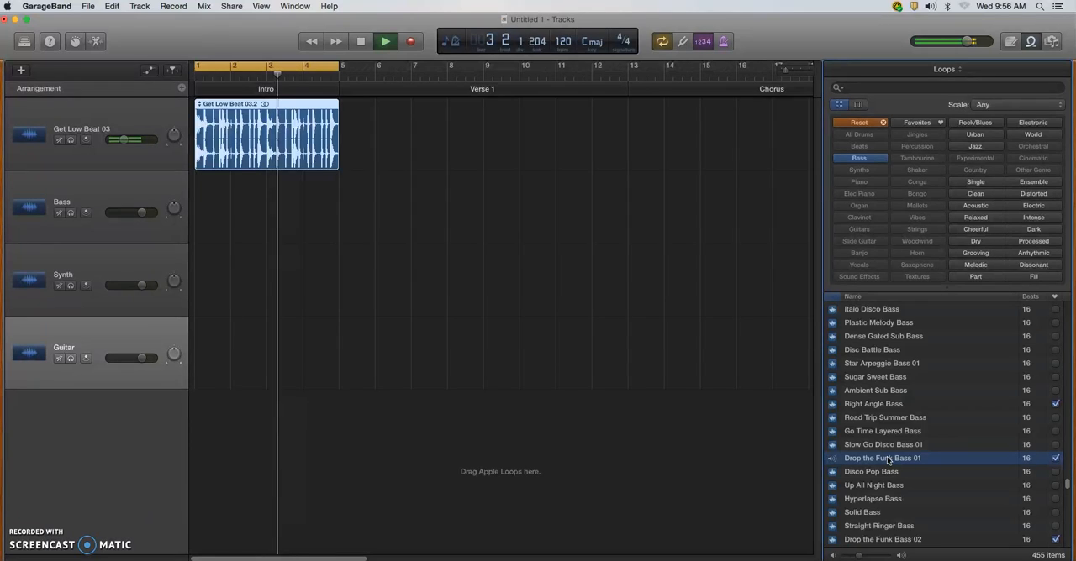
pyautogui.click(886, 457)
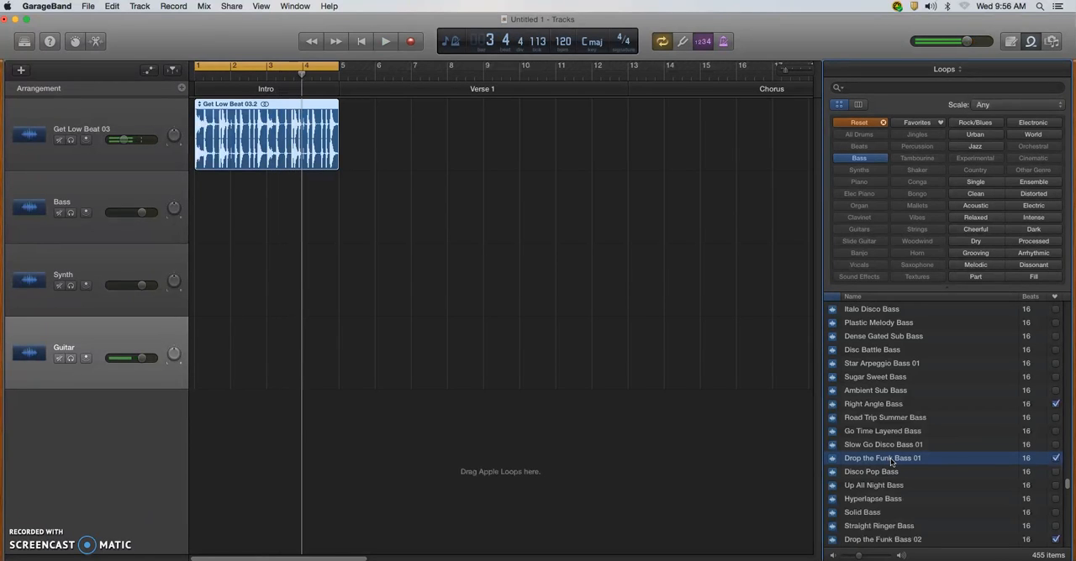
pyautogui.moveTo(885, 456); pyautogui.dragTo(201, 229)
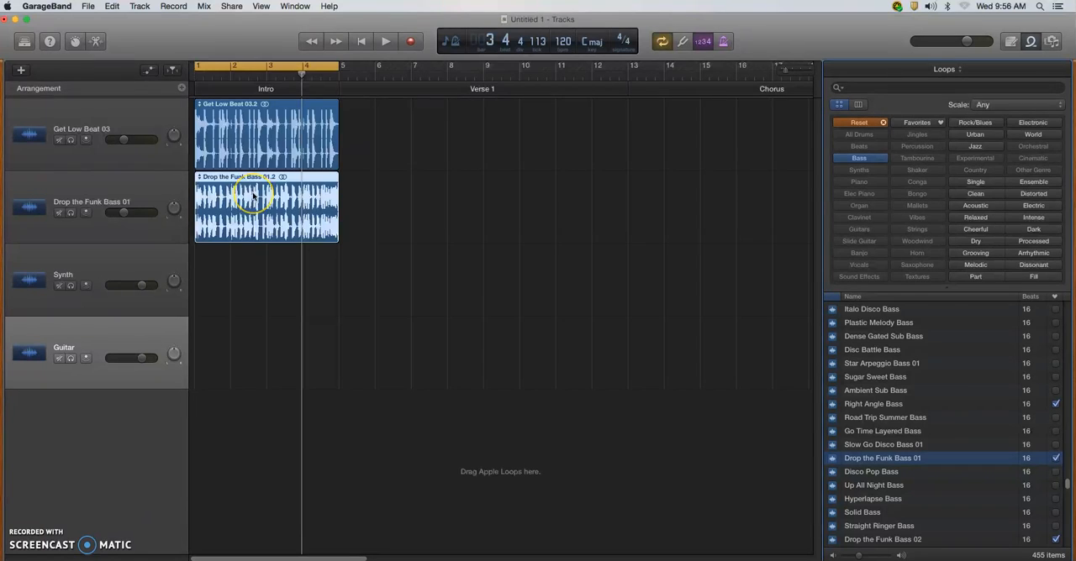
pyautogui.press('space')
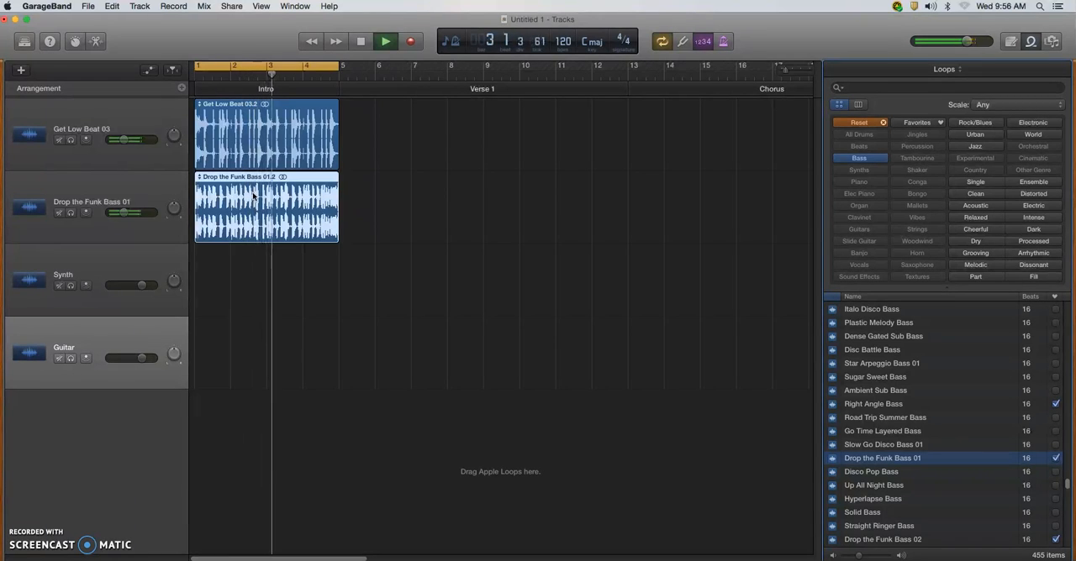
pyautogui.press('space')
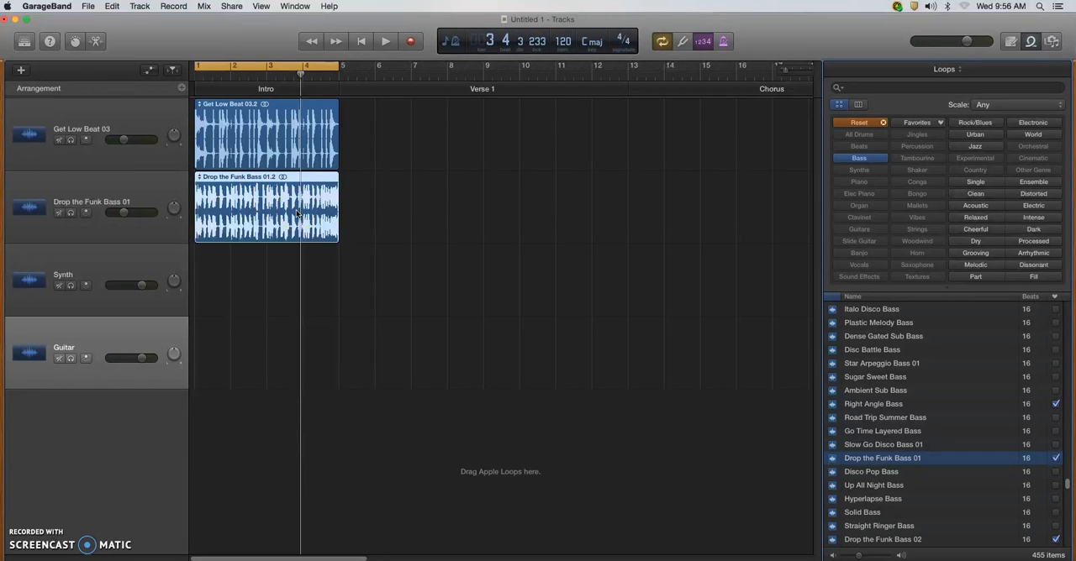
# Reset the loop filters to show Synths and preview Robot Chat Synth Layers over the playing intro.
pyautogui.click(862, 126)
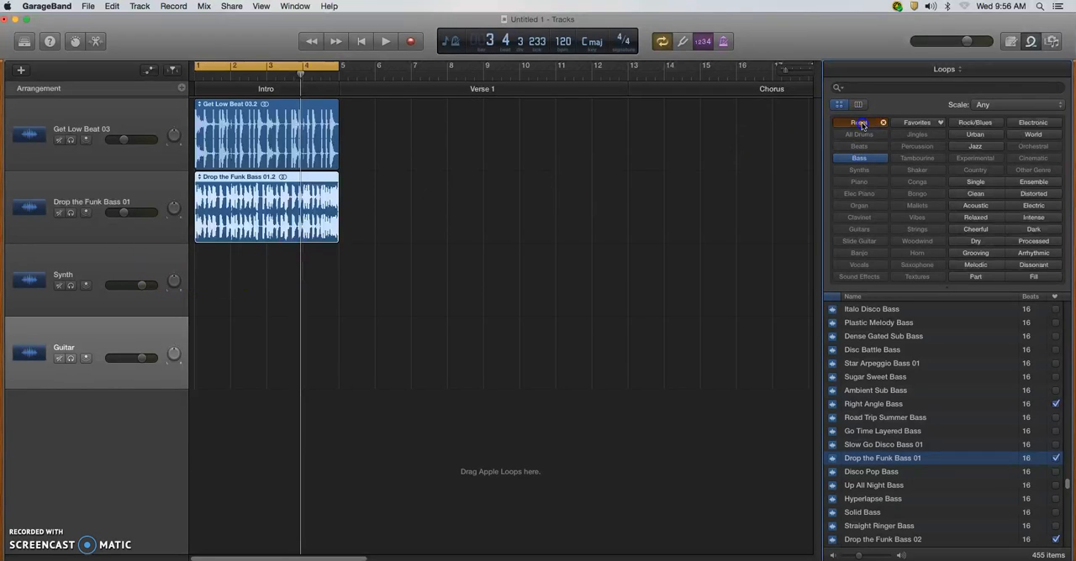
pyautogui.click(859, 170)
pyautogui.scroll(-5, 924, 388)
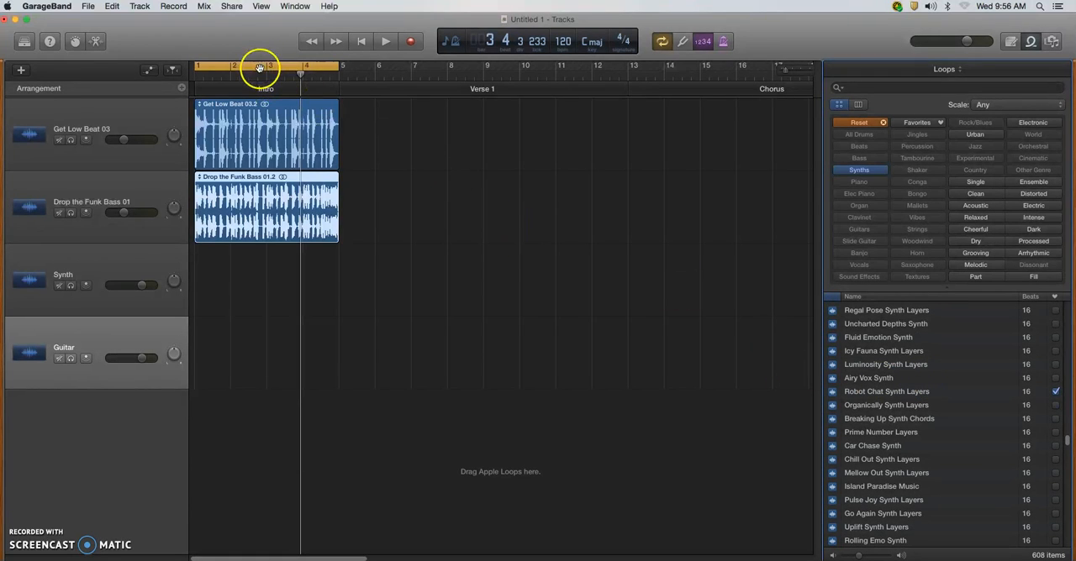
pyautogui.press('space')
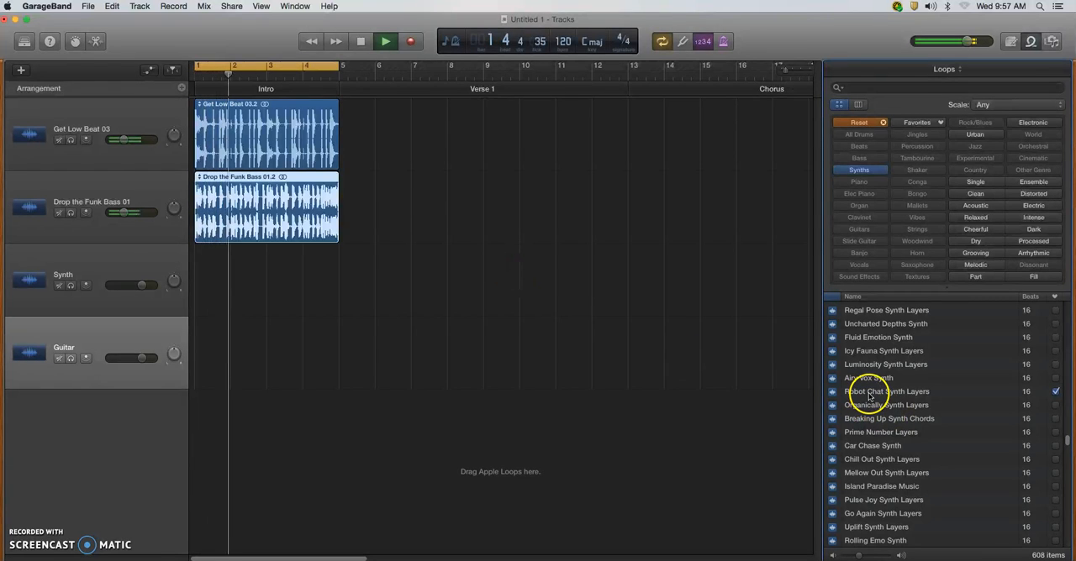
pyautogui.click(871, 397)
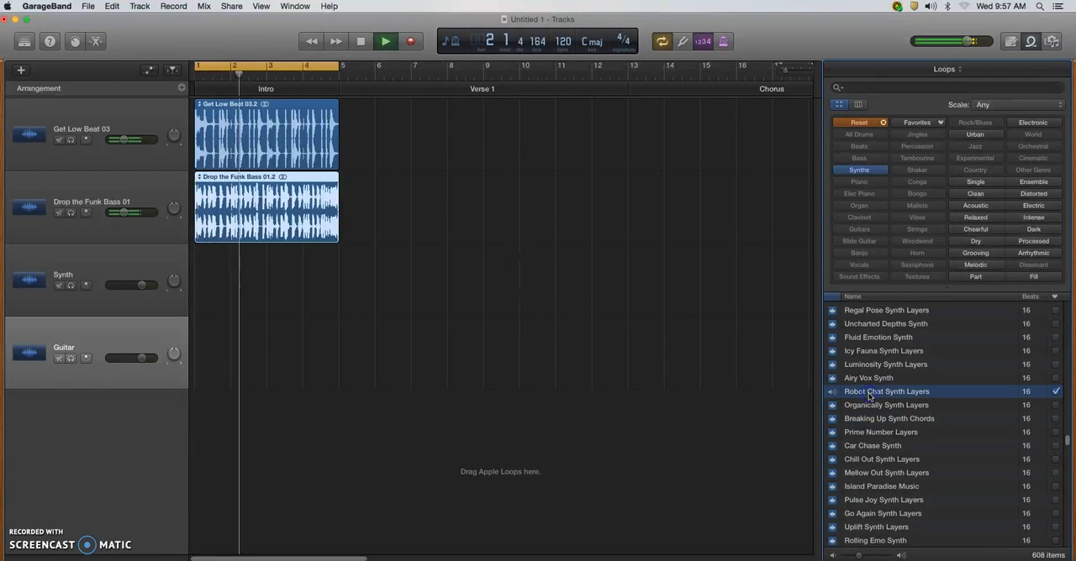
# Preview Epic Anthem Synth with the loop preview volume lowered slightly, place it on the Synth track at bar 1, and play the intro.
pyautogui.scroll(-5, 910, 423)
pyautogui.scroll(-7, 908, 416)
pyautogui.click(891, 432)
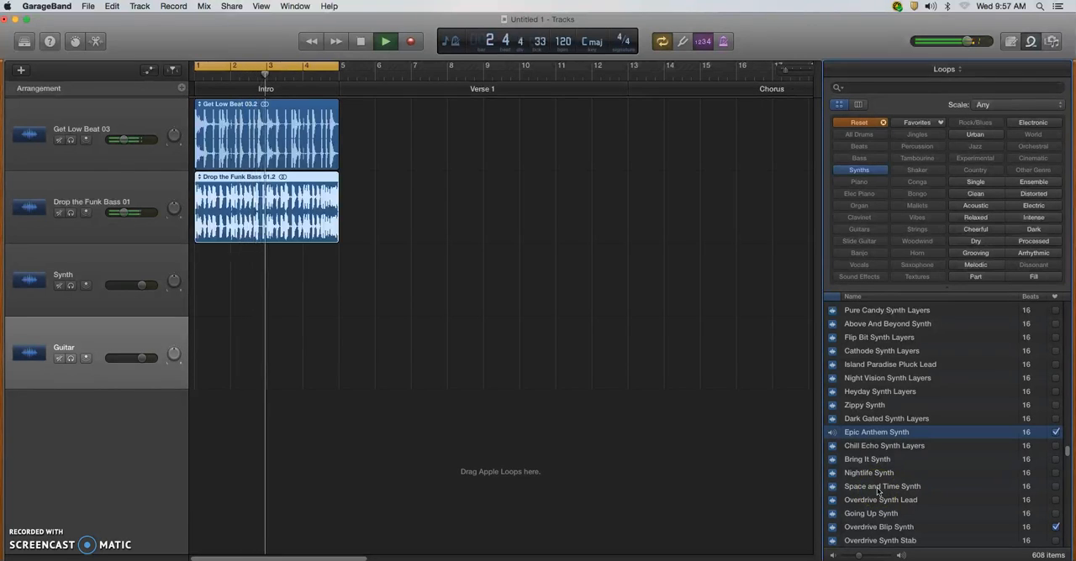
pyautogui.press('space')
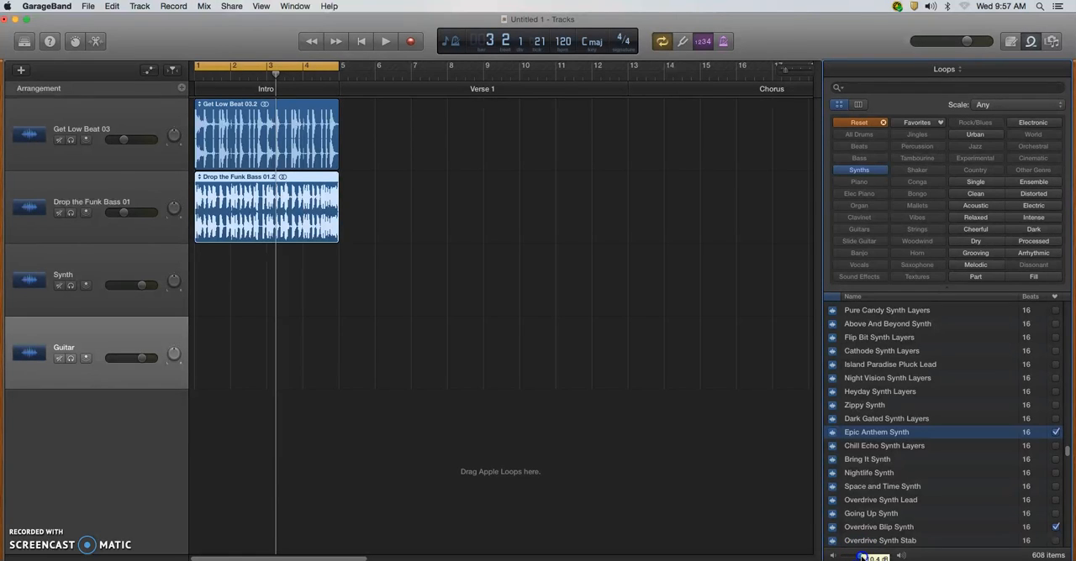
pyautogui.press('space')
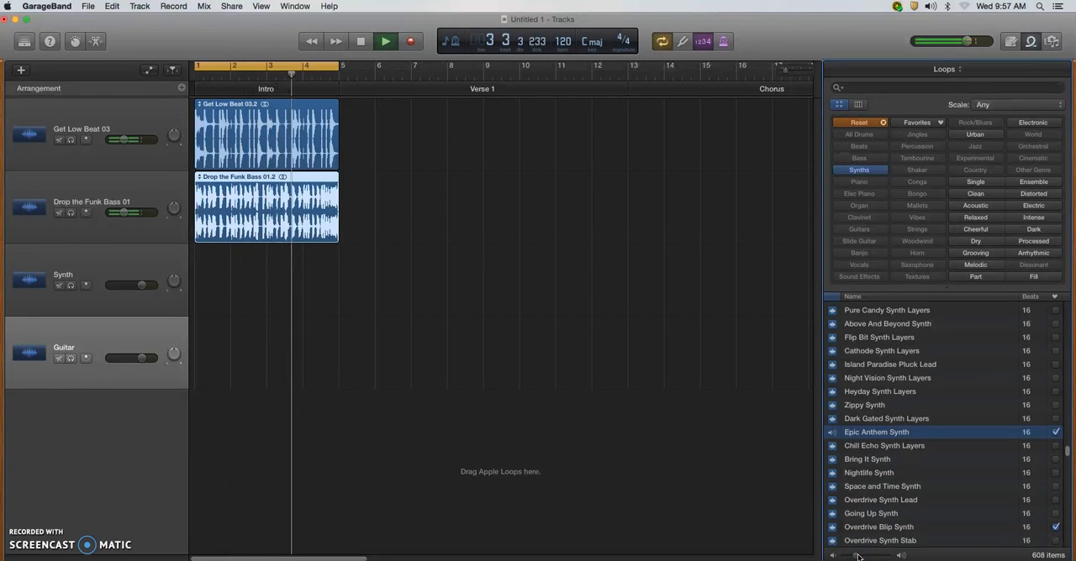
pyautogui.press('space')
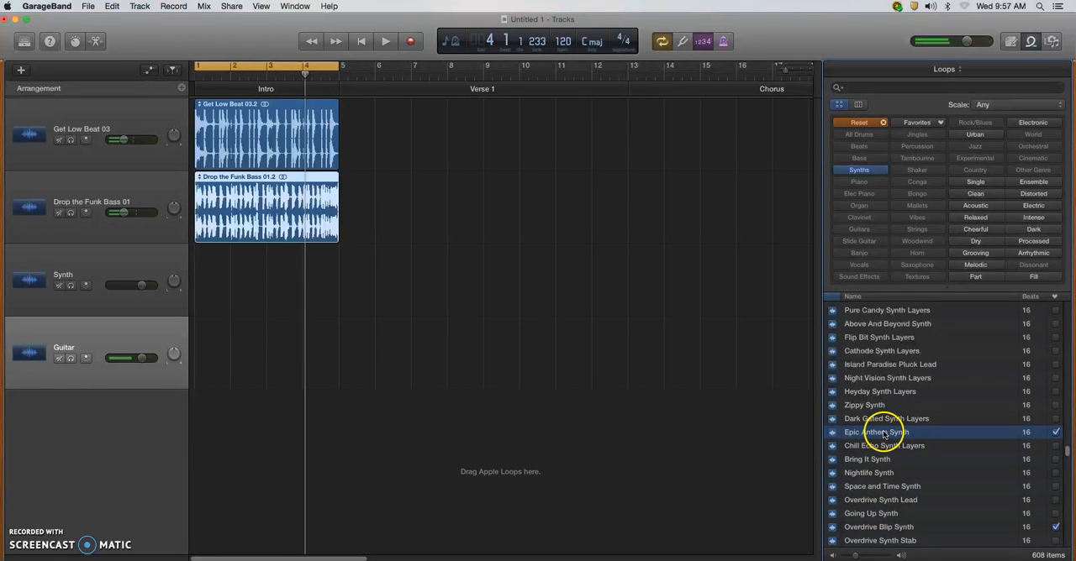
pyautogui.moveTo(866, 430); pyautogui.dragTo(203, 305)
pyautogui.press('space')
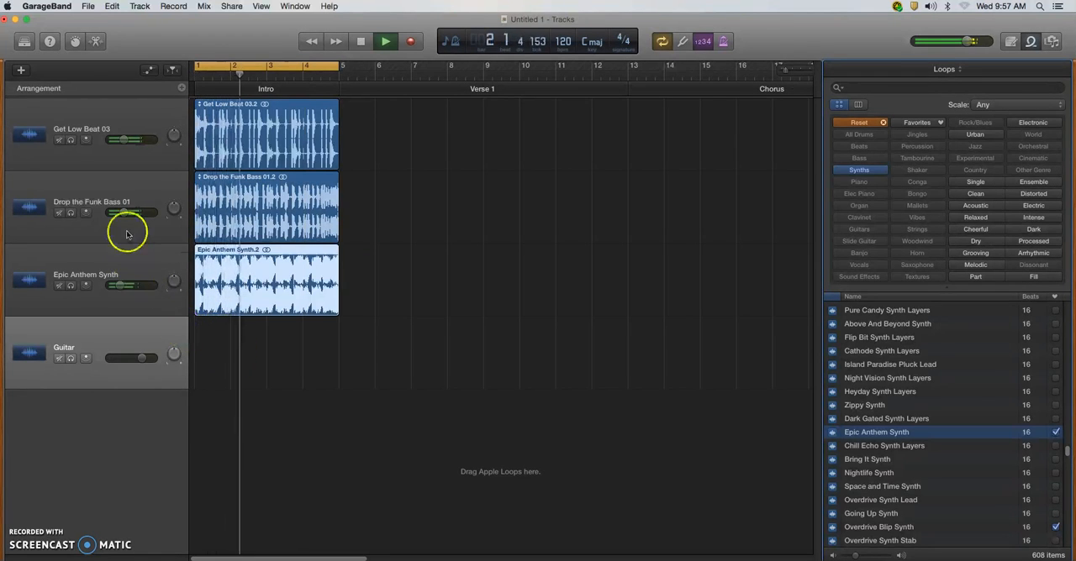
# Balance the mix by setting the bass and drum tracks to -10.6 dB with the synth track slightly quieter, and stop playback.
pyautogui.moveTo(122, 286); pyautogui.dragTo(130, 288)
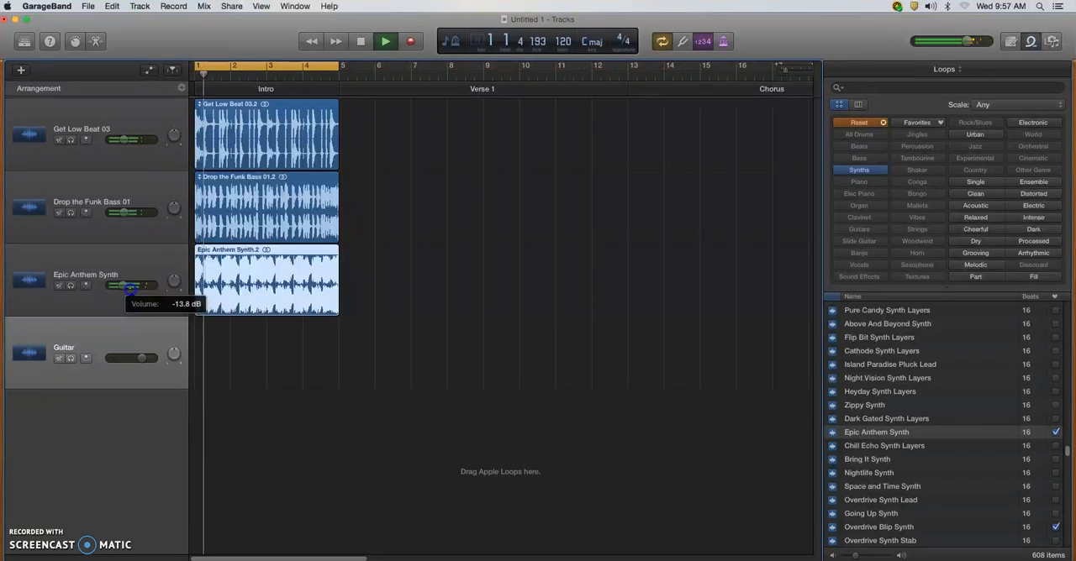
pyautogui.moveTo(124, 212); pyautogui.dragTo(130, 212)
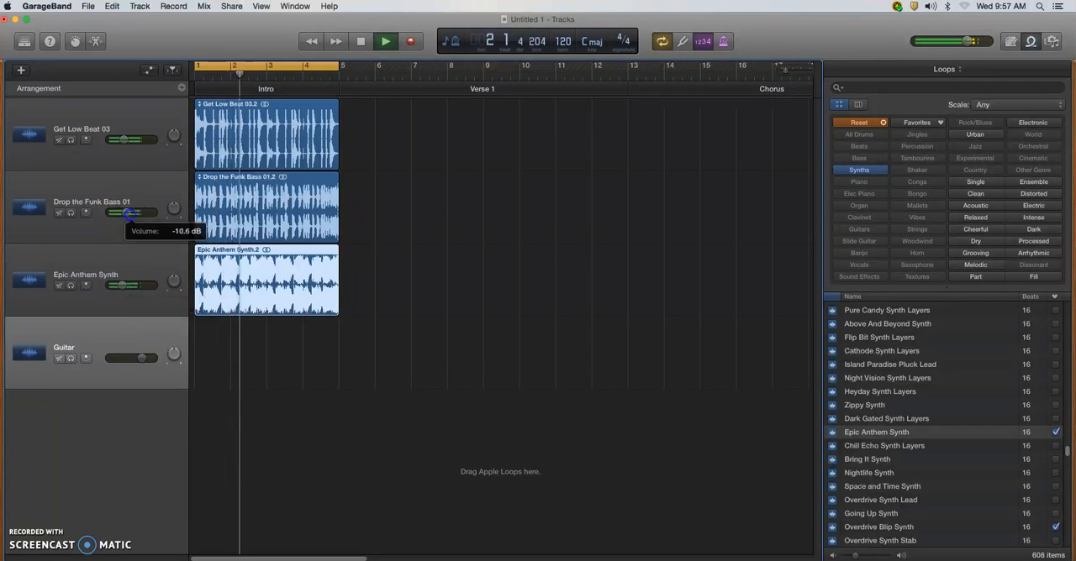
pyautogui.moveTo(126, 140); pyautogui.dragTo(132, 141)
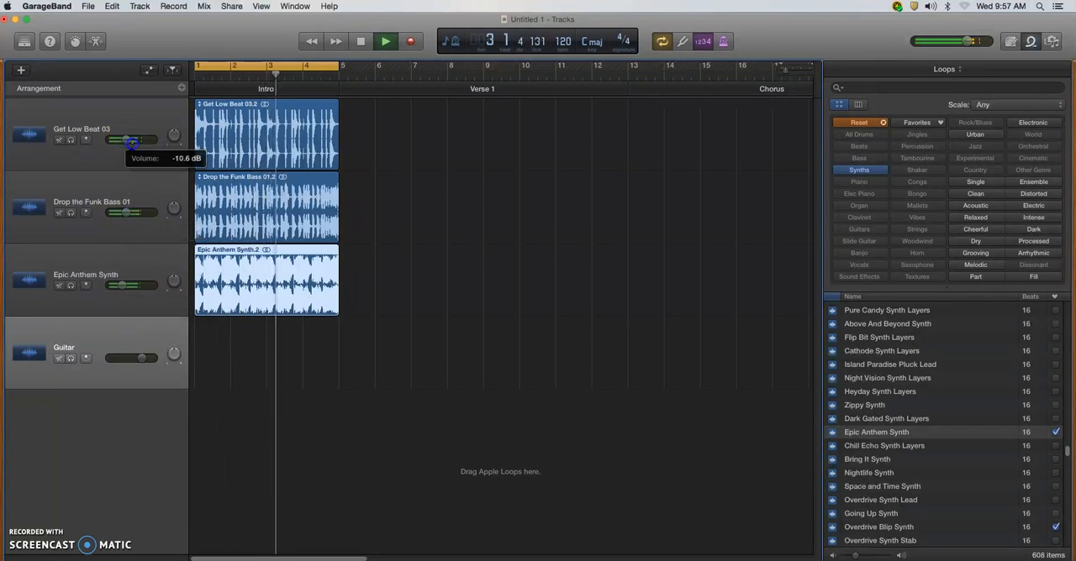
pyautogui.moveTo(123, 286); pyautogui.dragTo(121, 287)
pyautogui.press('space')
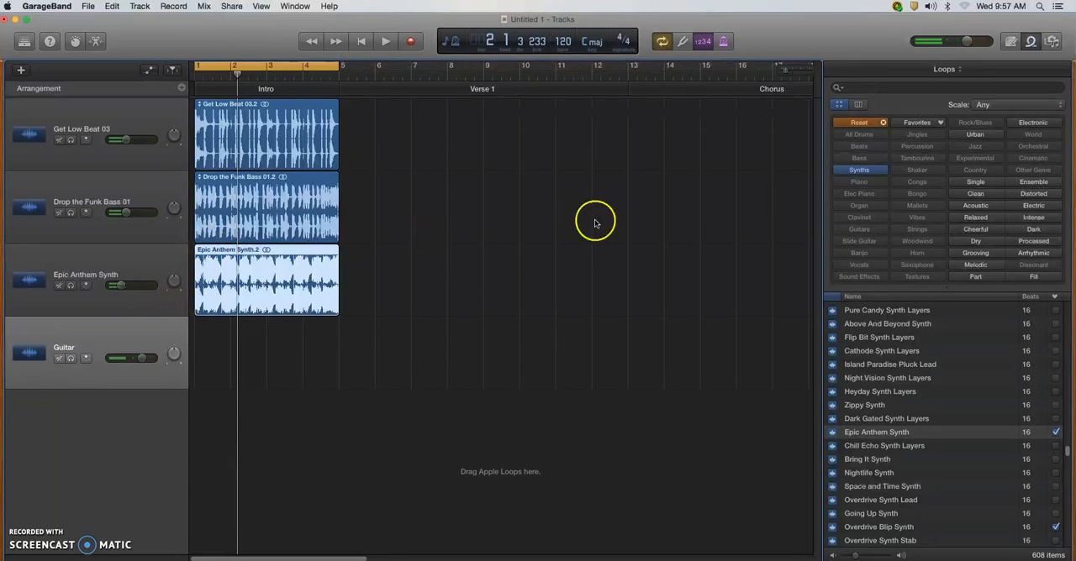
# Reset the loop filters to show Guitars and preview British Blues Guitar 01 over the playing intro.
pyautogui.click(871, 126)
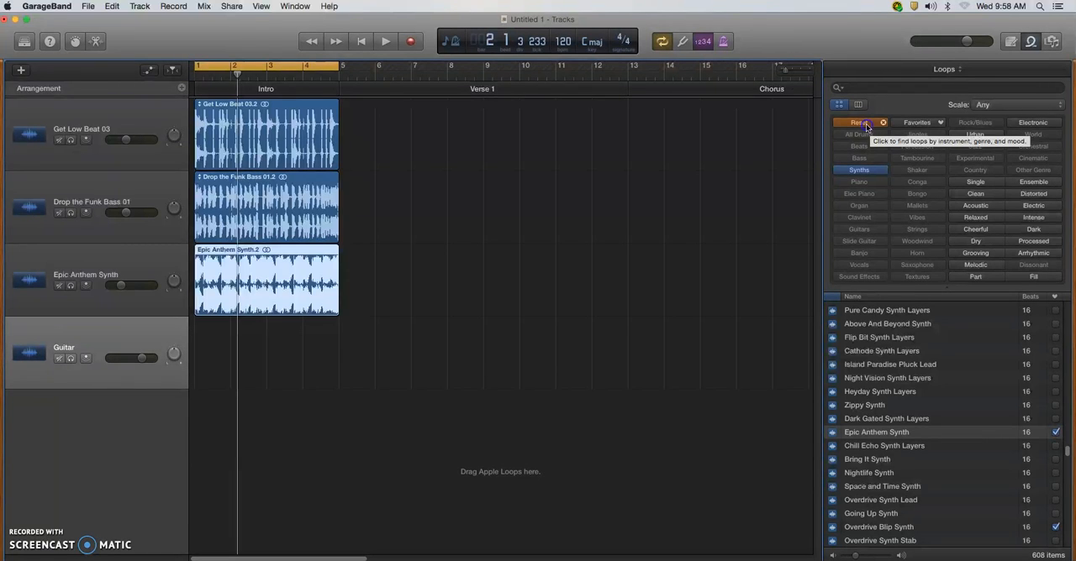
pyautogui.click(865, 124)
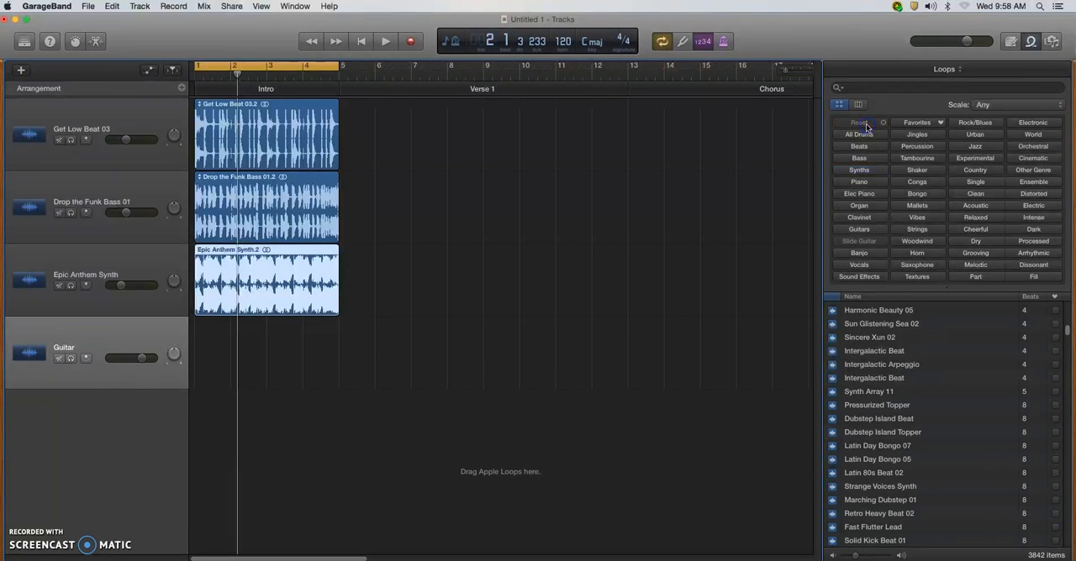
pyautogui.click(861, 230)
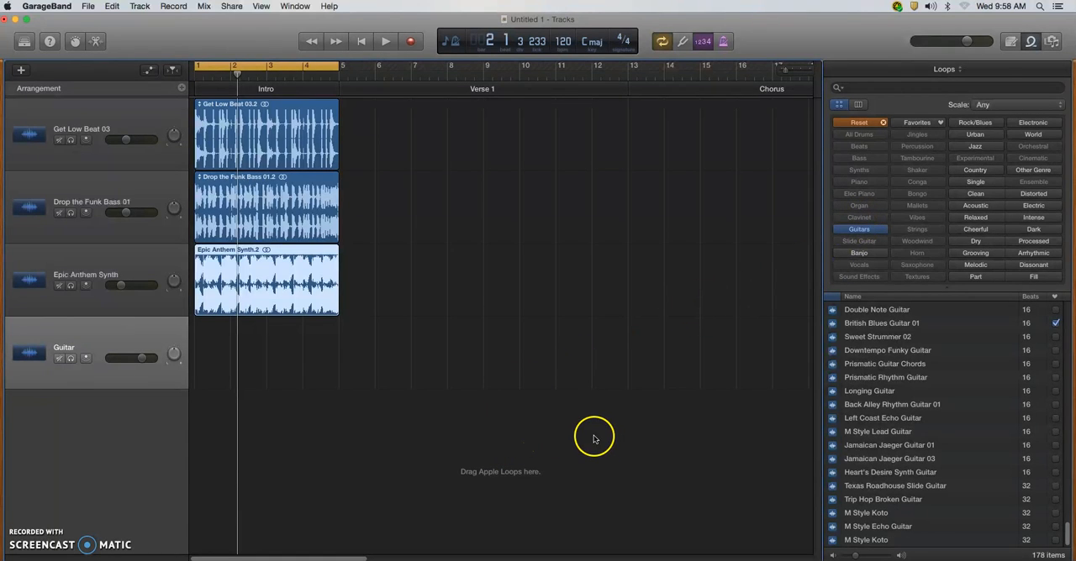
pyautogui.press('space')
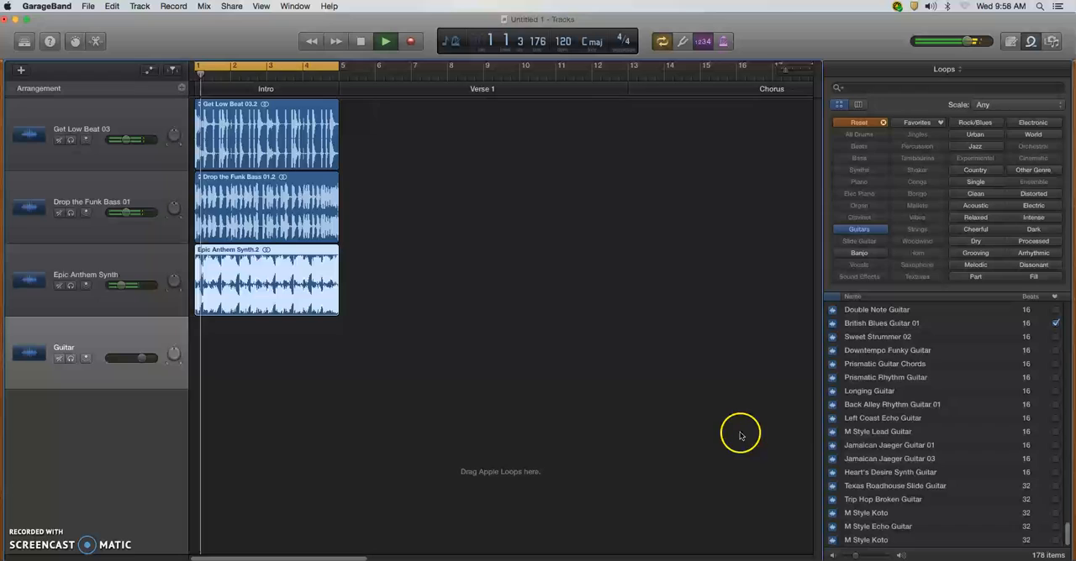
pyautogui.click(900, 324)
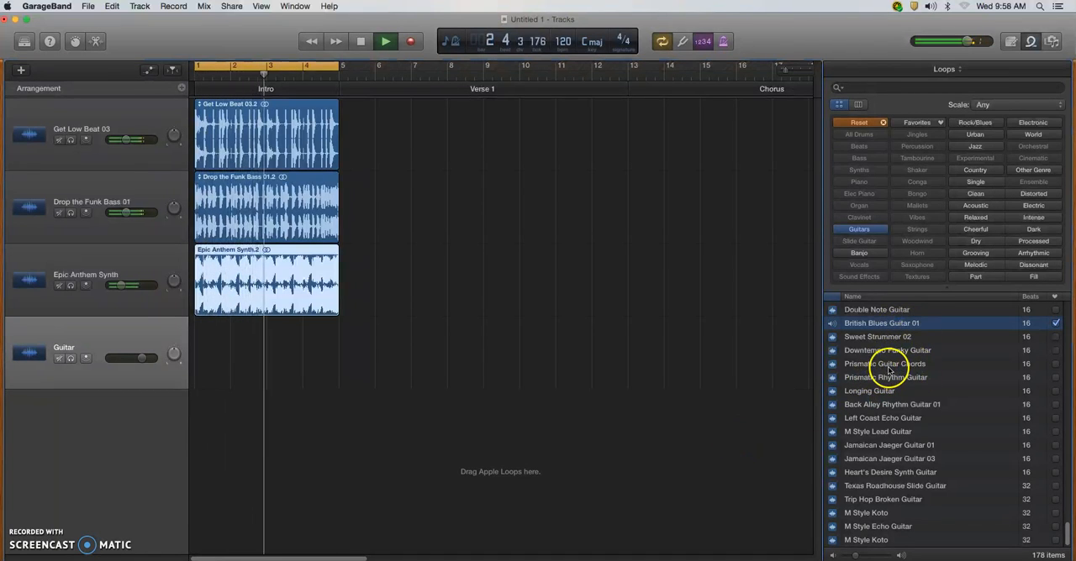
# Preview British Blues Guitar 02 and browse the other 16-beat guitar loops while the intro keeps playing.
pyautogui.scroll(2, 896, 385)
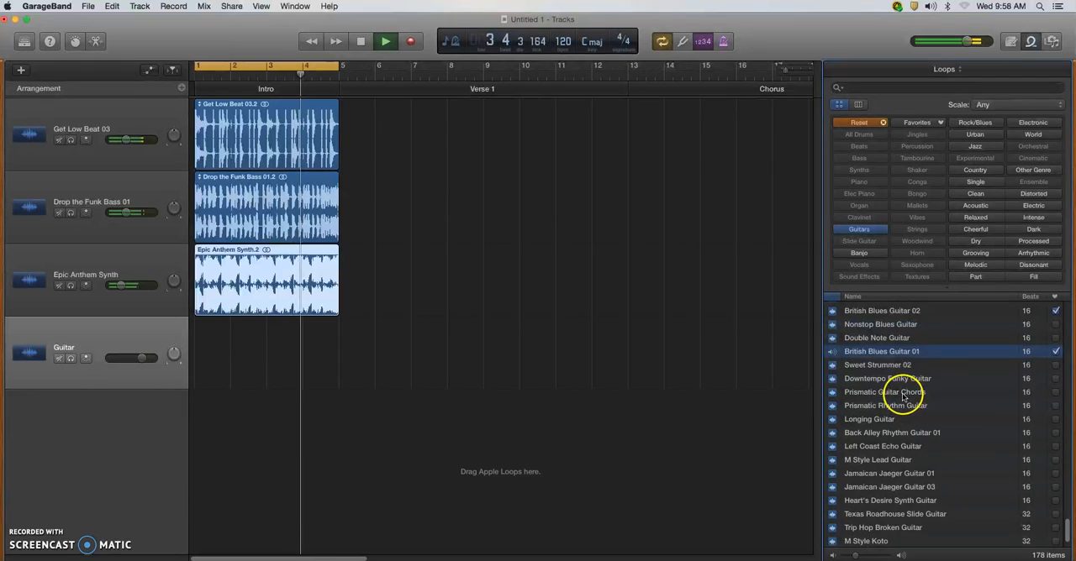
pyautogui.scroll(2, 903, 393)
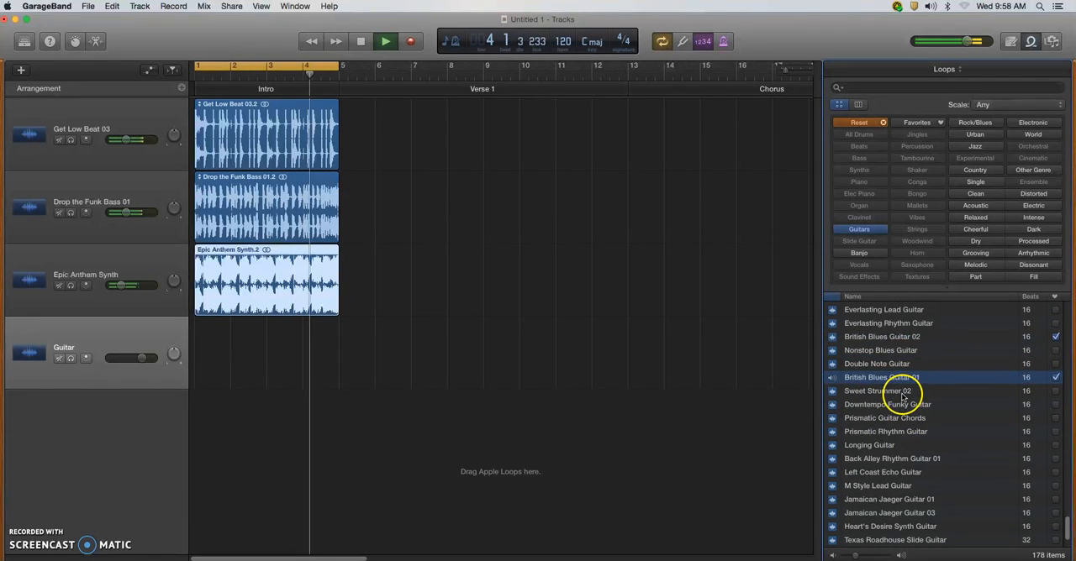
pyautogui.click(889, 339)
pyautogui.scroll(8, 891, 353)
pyautogui.scroll(10, 893, 360)
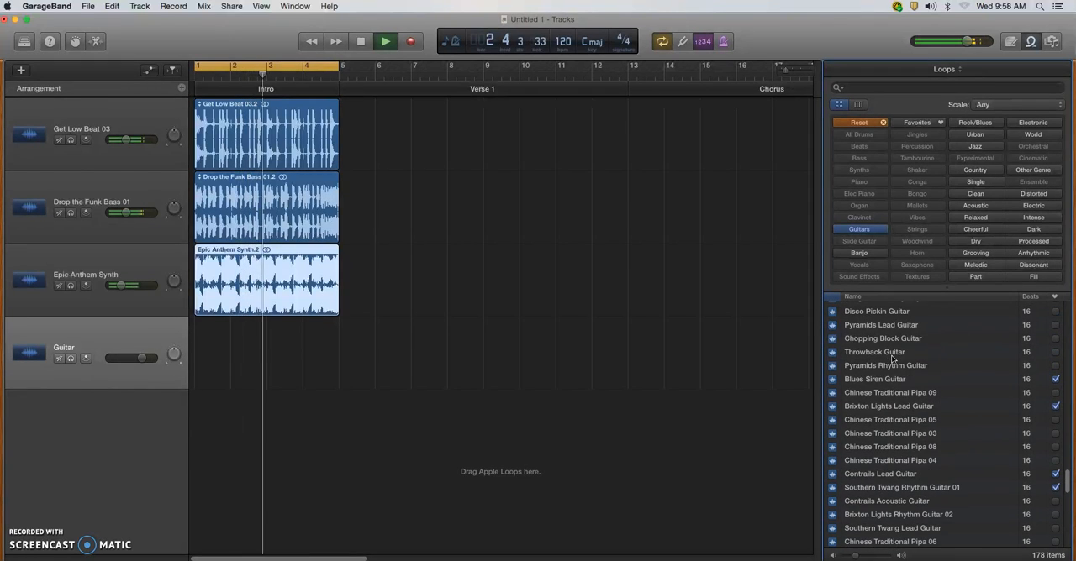
pyautogui.scroll(8, 893, 360)
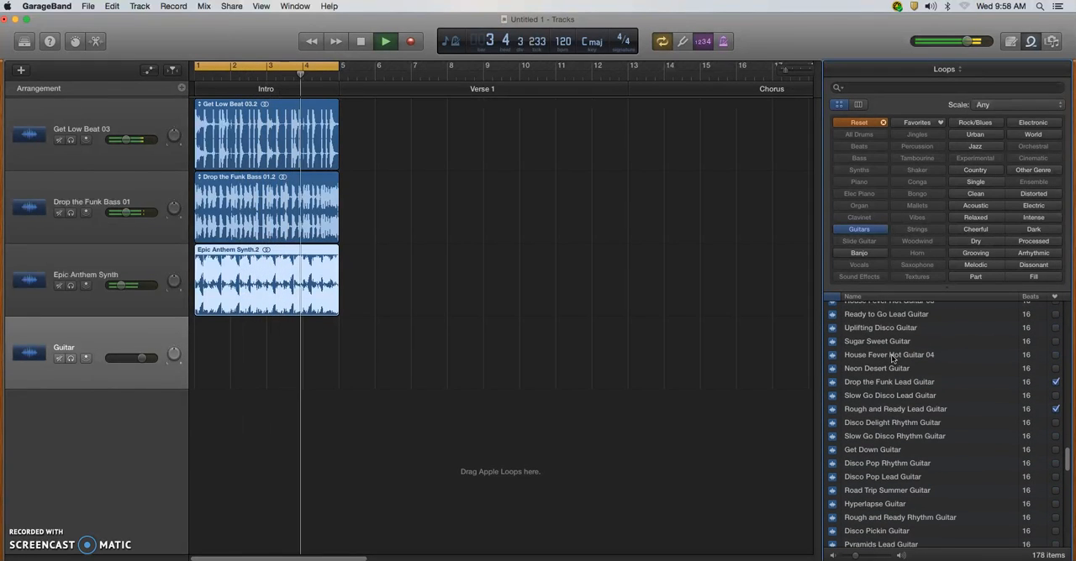
# Preview Drop the Funk Lead Guitar, place it on the Guitar track at bar 1, and return the stopped playhead to the start.
pyautogui.click(890, 368)
pyautogui.click(897, 386)
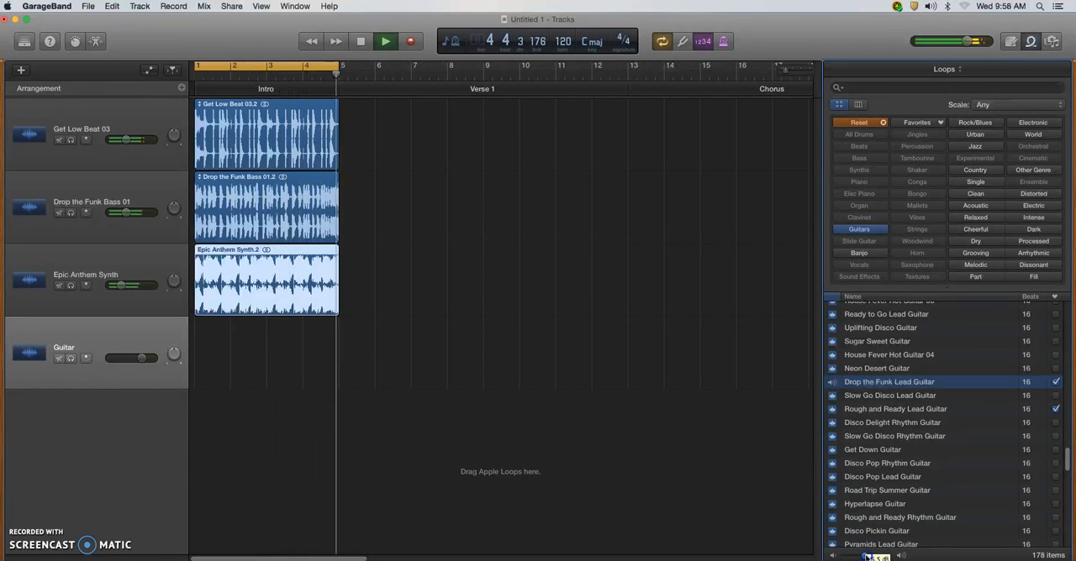
pyautogui.moveTo(889, 383); pyautogui.dragTo(206, 385)
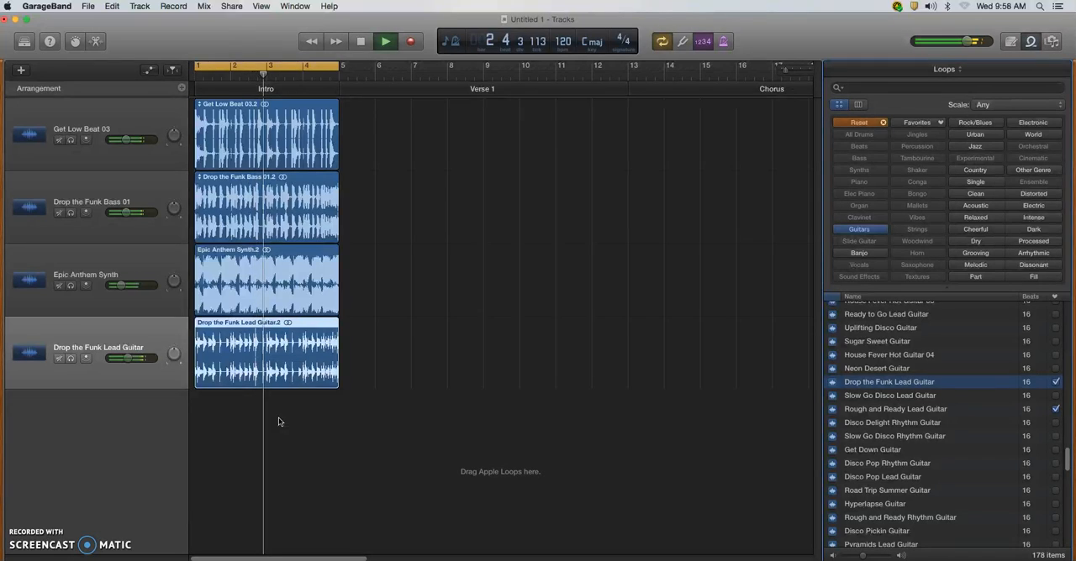
pyautogui.press('space')
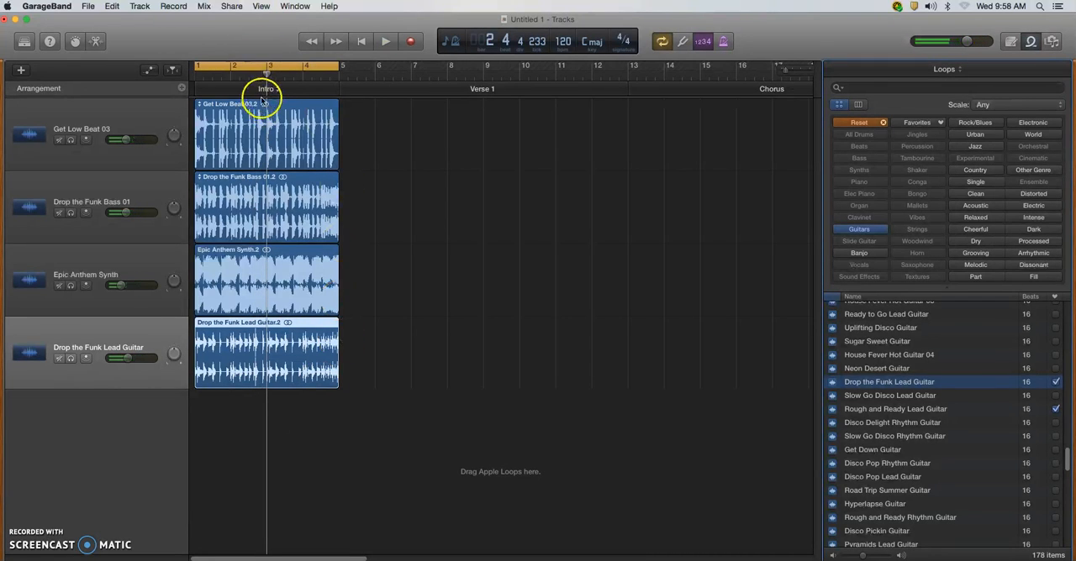
pyautogui.moveTo(263, 74); pyautogui.dragTo(195, 86)
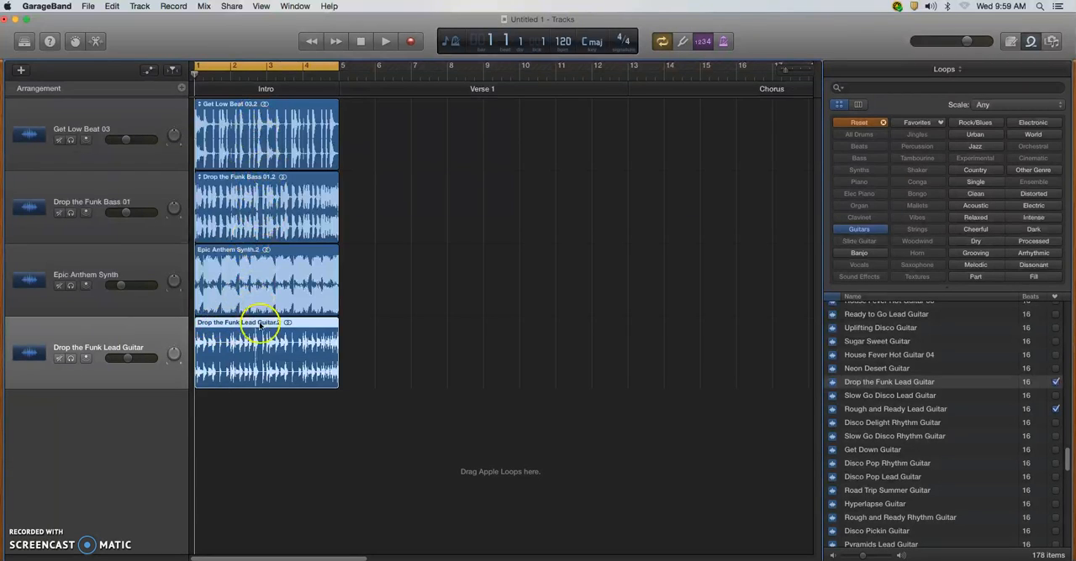
# Shift the guitar region about half a bar late and the synth region about a quarter bar late, undoing the stray move onto the bass track.
pyautogui.moveTo(263, 324); pyautogui.dragTo(280, 323)
pyautogui.moveTo(265, 246); pyautogui.dragTo(263, 234)
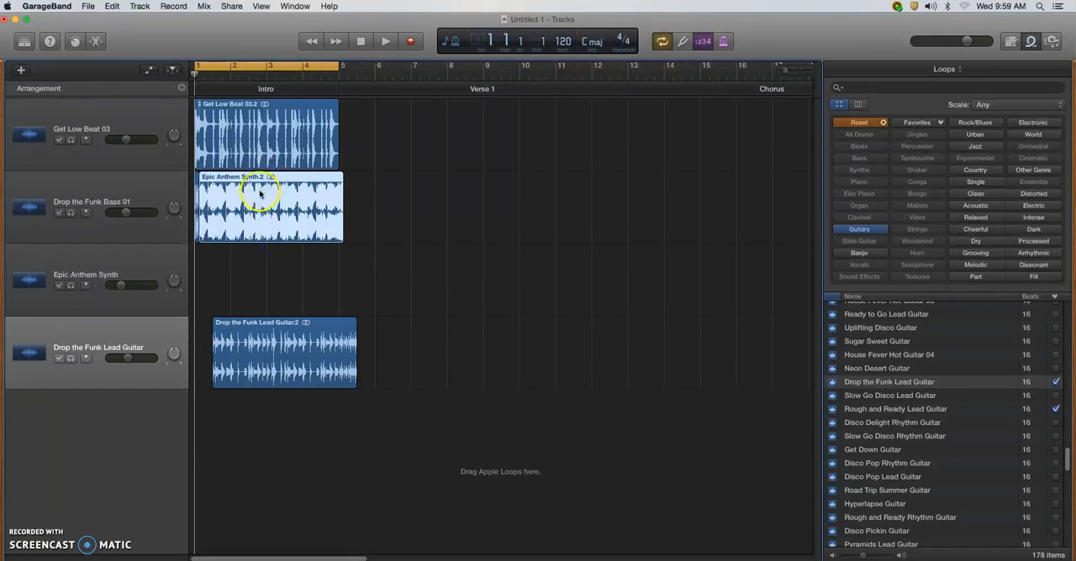
pyautogui.press('super+z')
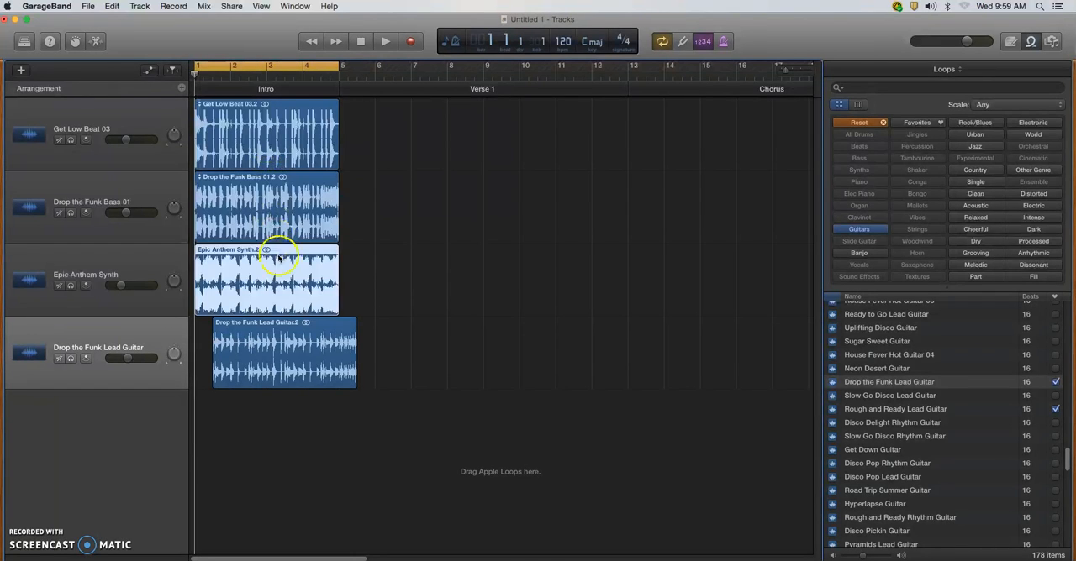
pyautogui.moveTo(250, 249); pyautogui.dragTo(257, 250)
# Realign the bass, synth and guitar regions so they all start exactly at bar 1.
pyautogui.click(250, 178)
pyautogui.moveTo(249, 177)
pyautogui.mouseDown()
pyautogui.moveTo(267, 178)
pyautogui.moveTo(241, 178)
pyautogui.mouseUp()
pyautogui.click(238, 251)
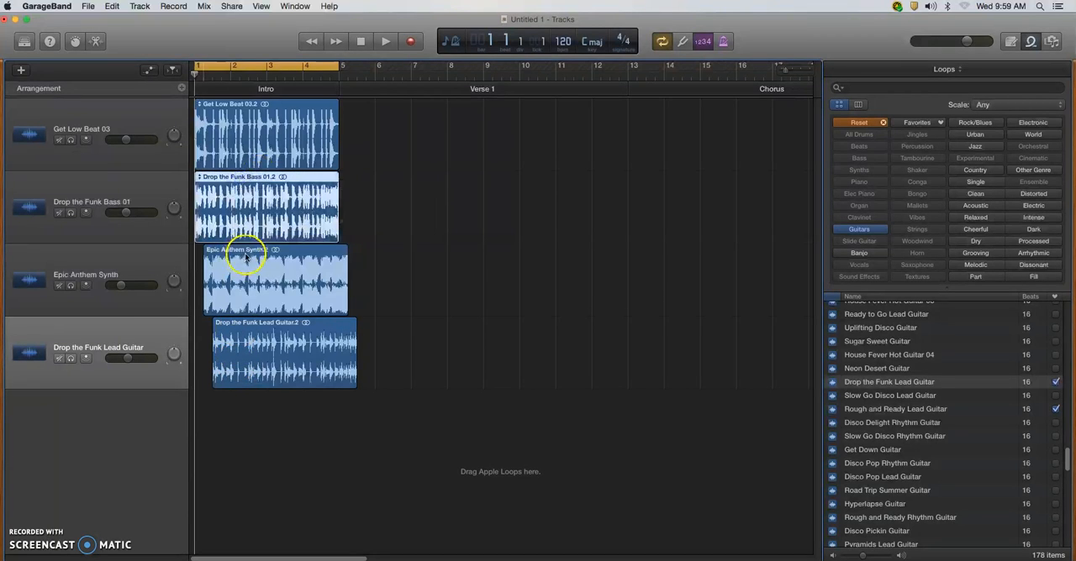
pyautogui.moveTo(238, 252); pyautogui.dragTo(231, 248)
pyautogui.moveTo(259, 327); pyautogui.dragTo(240, 327)
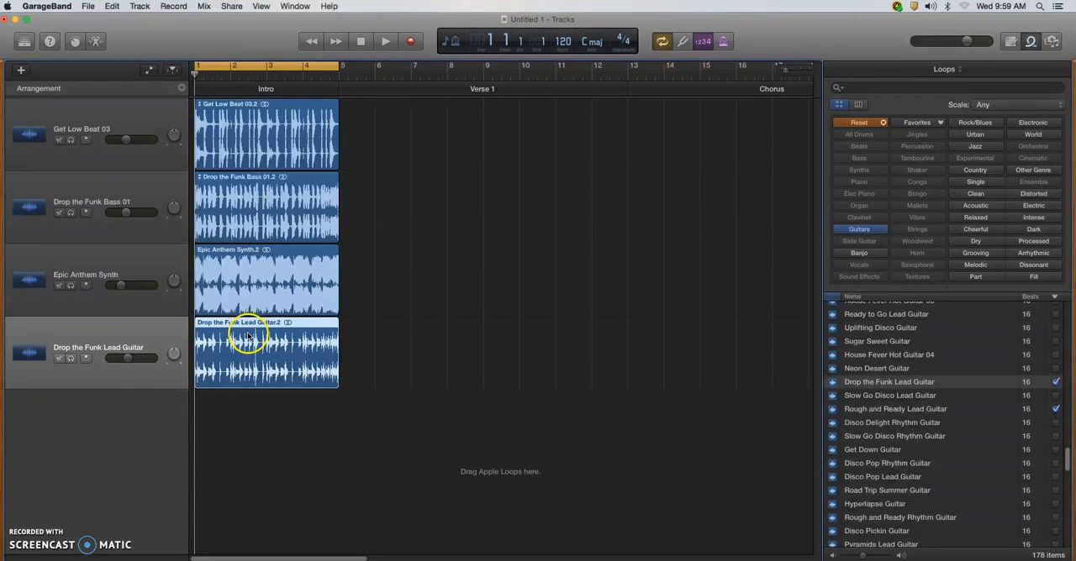